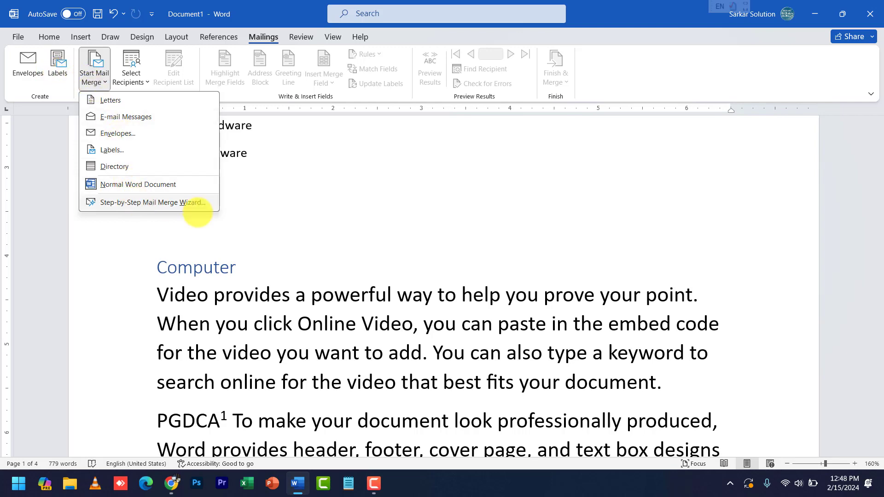
Close the open mail merge type choices
click(312, 276)
scroll(304, 267, up, 5)
scroll(300, 260, up, 1)
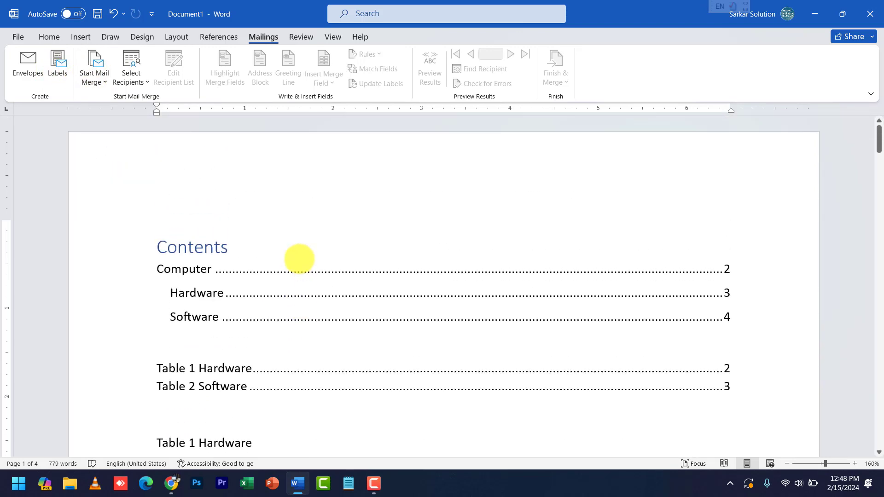
scroll(292, 343, down, 3)
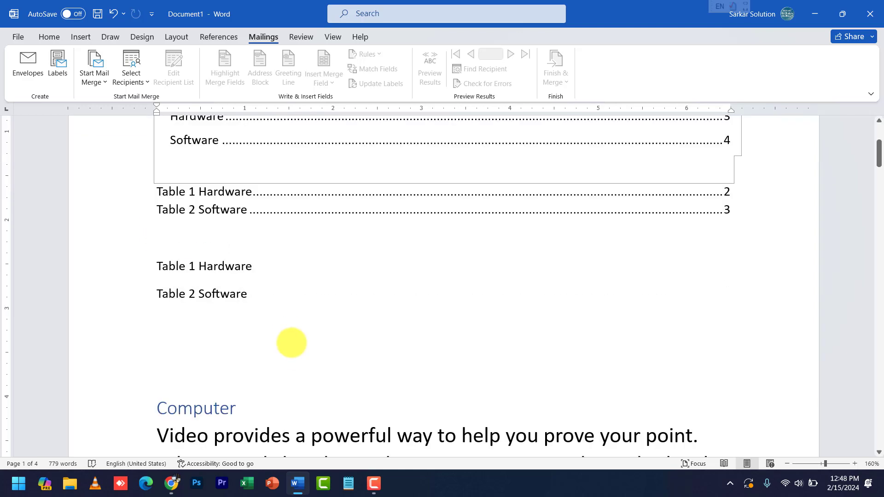
Create a new document from the Big wave letterhead template
key(ctrl+o)
click(41, 88)
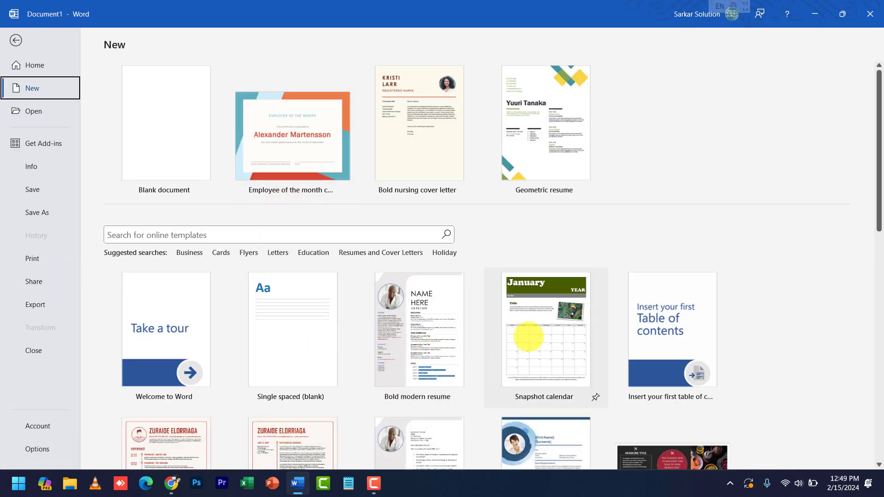
scroll(528, 336, down, 5)
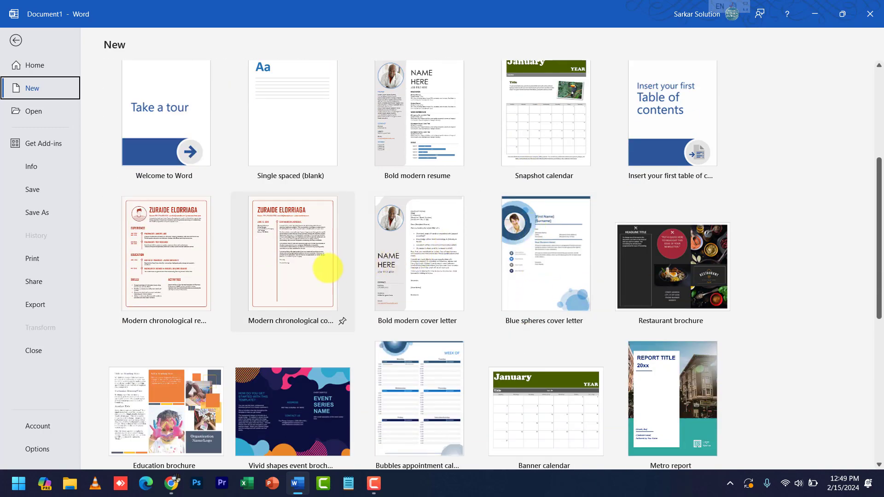
scroll(271, 278, down, 1)
scroll(444, 365, down, 1)
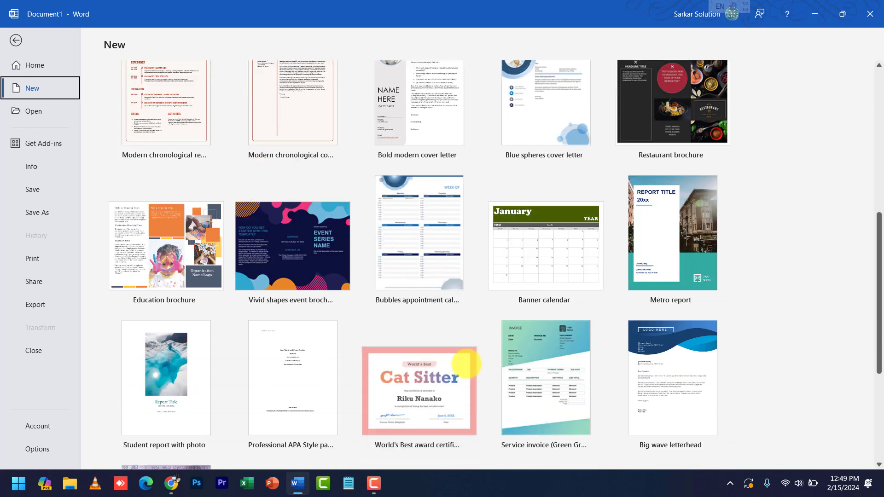
scroll(461, 373, down, 3)
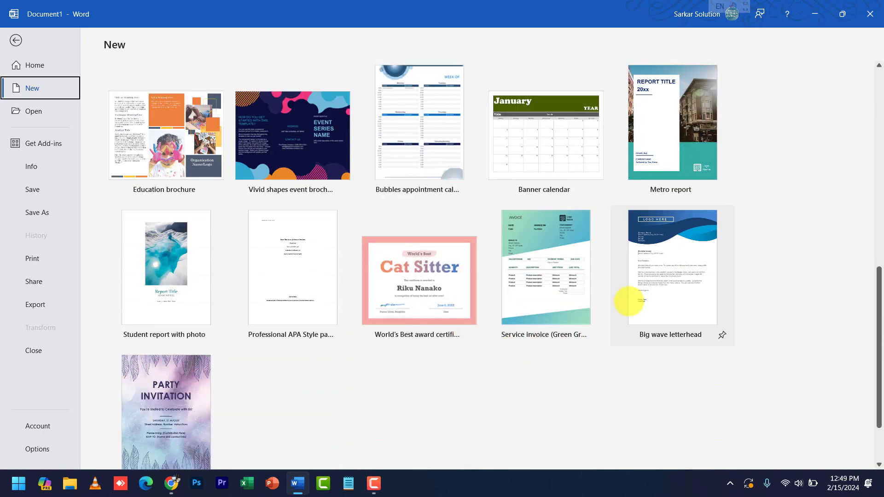
click(671, 279)
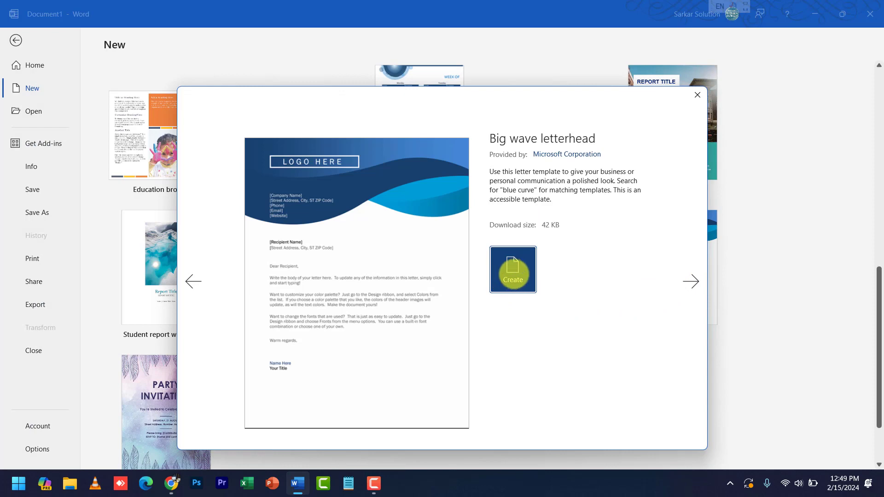
click(513, 275)
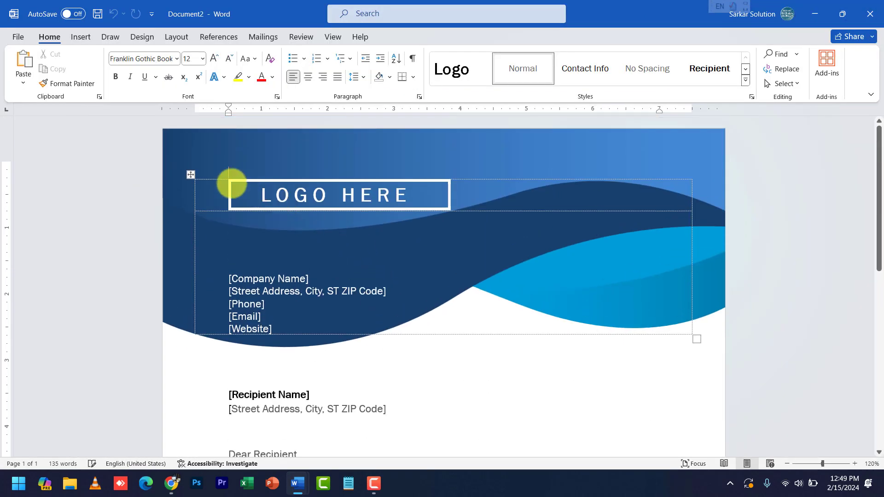
click(231, 184)
scroll(301, 276, down, 3)
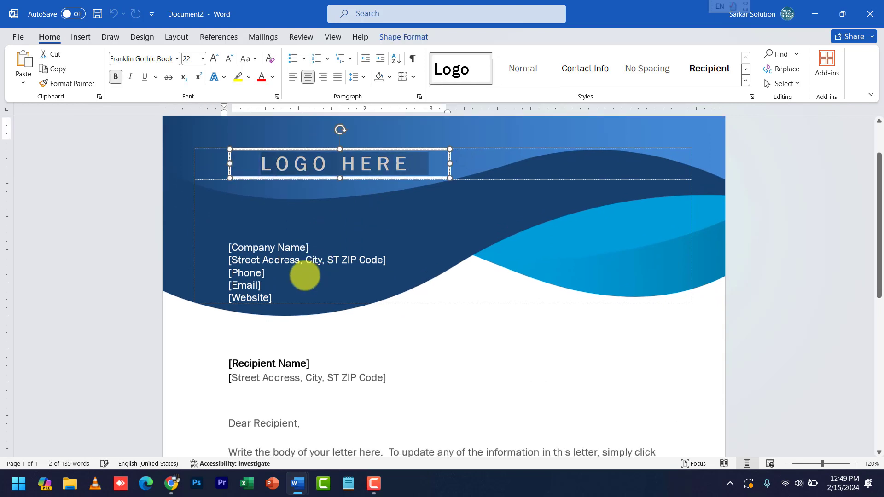
click(260, 212)
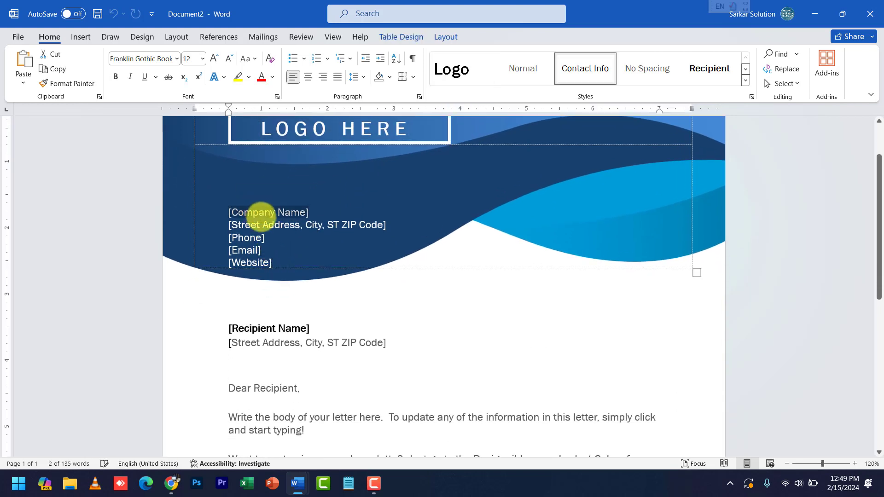
click(261, 224)
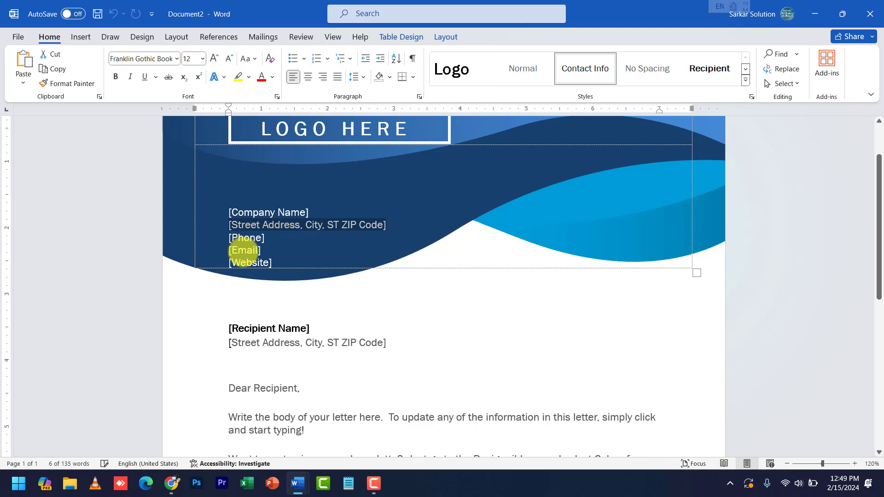
scroll(253, 276, down, 3)
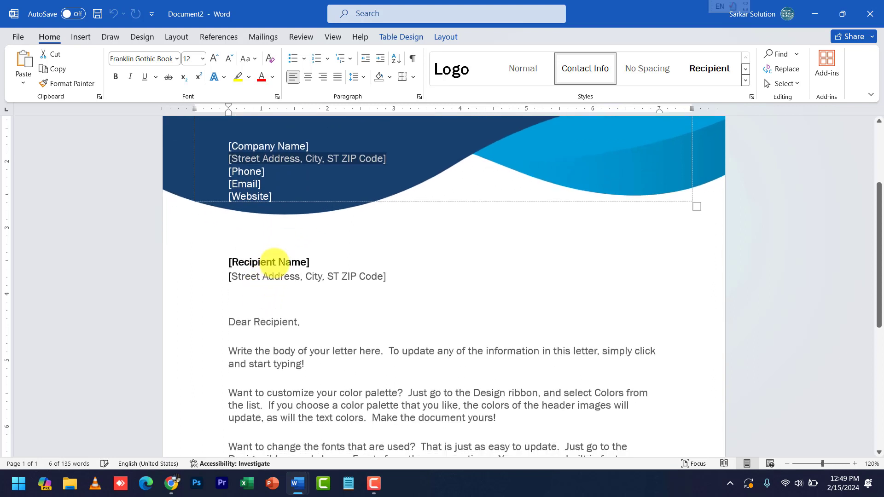
click(274, 262)
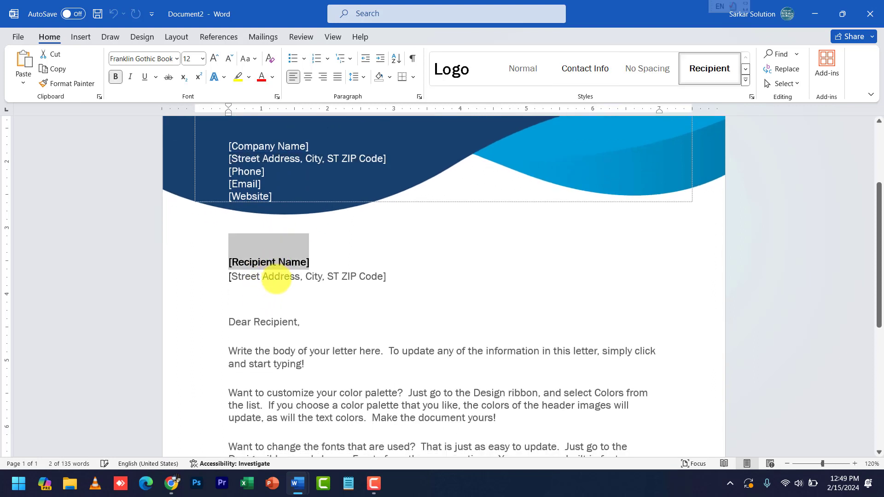
click(277, 278)
scroll(310, 282, down, 1)
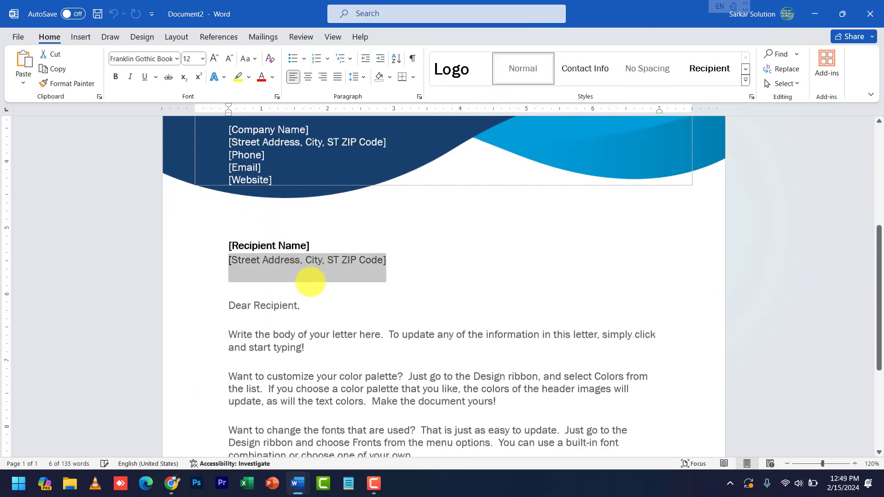
scroll(310, 282, down, 6)
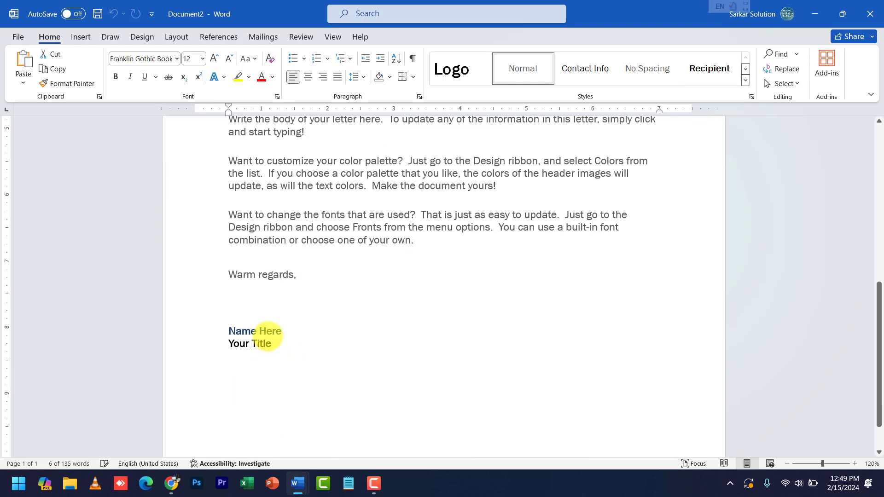
scroll(278, 319, up, 3)
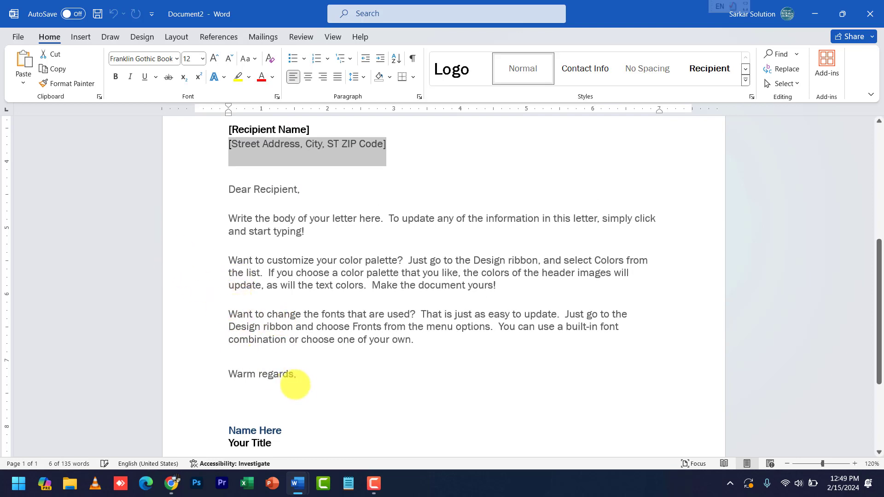
scroll(295, 383, up, 3)
scroll(299, 358, up, 5)
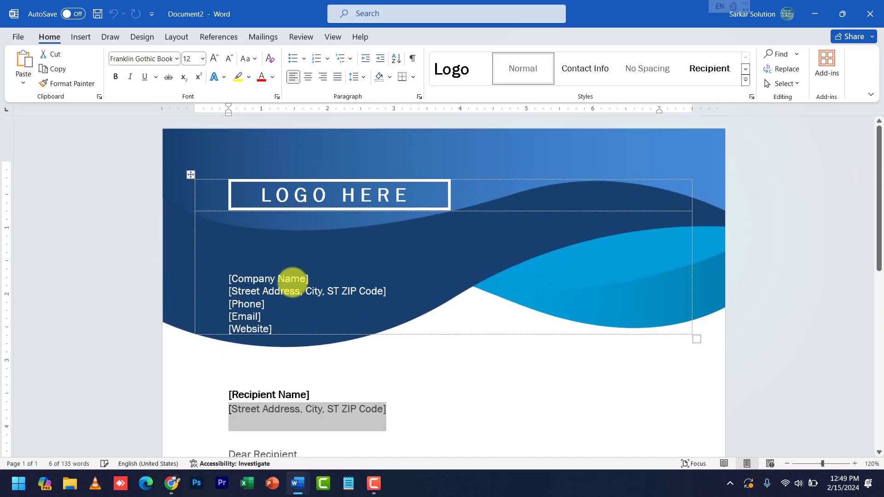
click(268, 279)
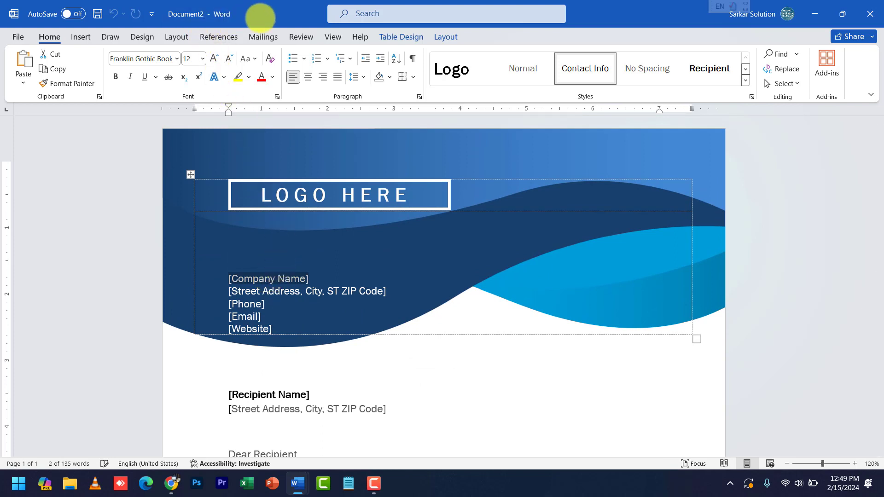
click(263, 36)
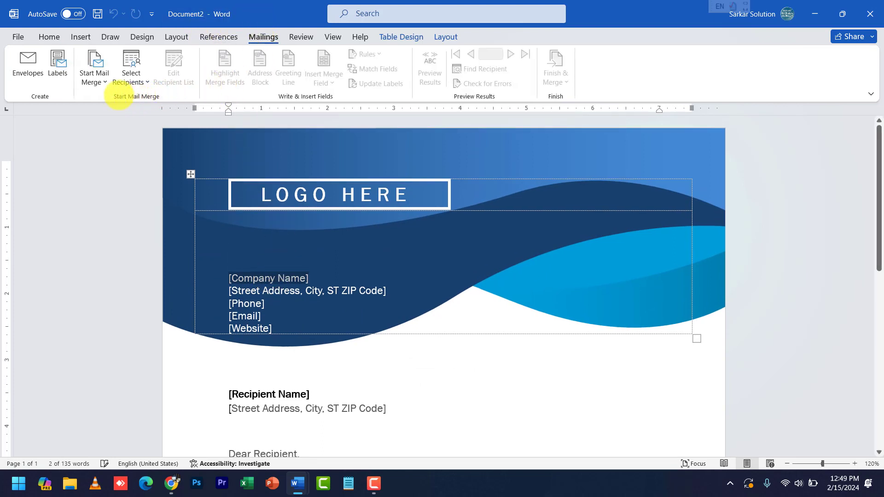
Launch the Step-by-Step Mail Merge Wizard from Start Mail Merge and move its pane higher
click(94, 81)
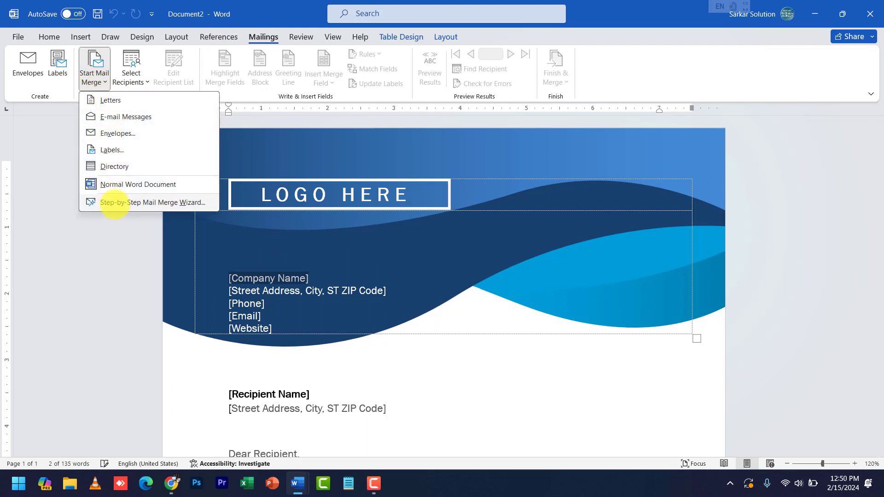
click(126, 203)
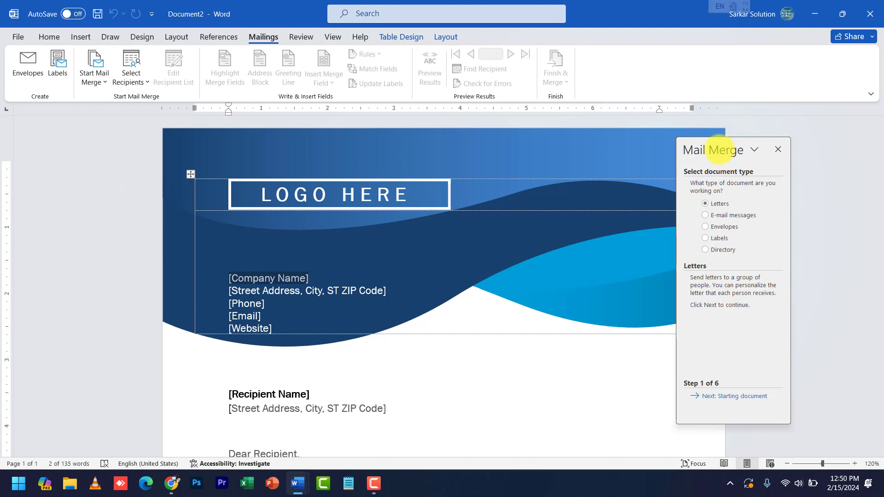
drag(720, 148, 737, 123)
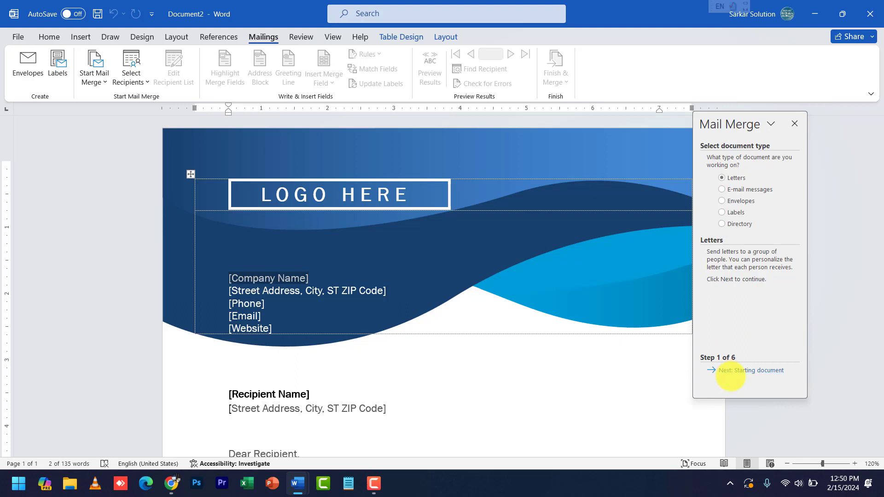
Advance the wizard past the document steps using the current letter, then choose Type a new list
click(731, 370)
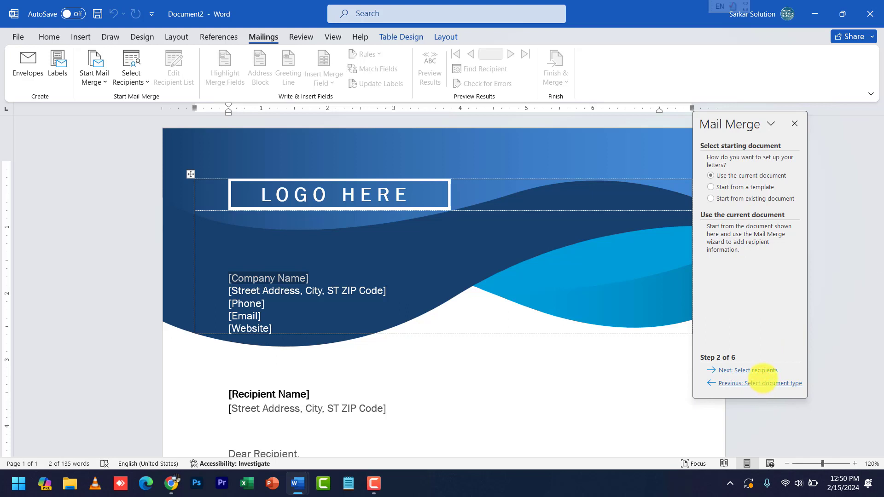
click(761, 371)
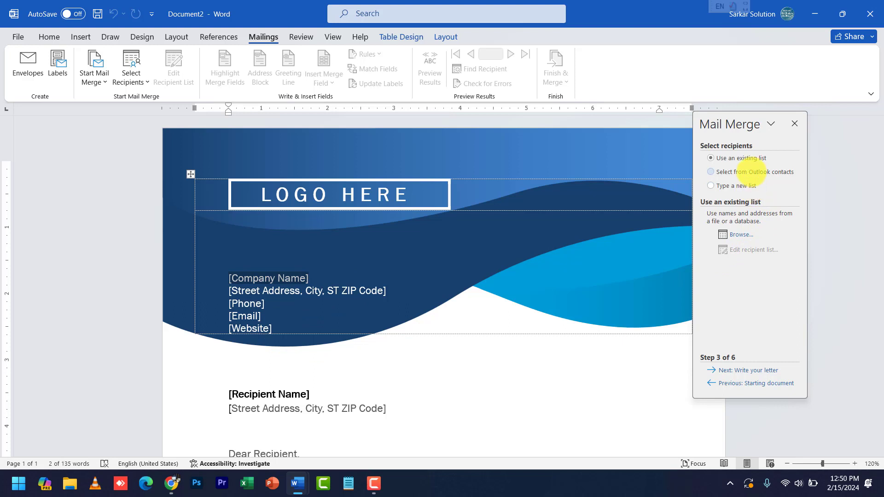
click(737, 185)
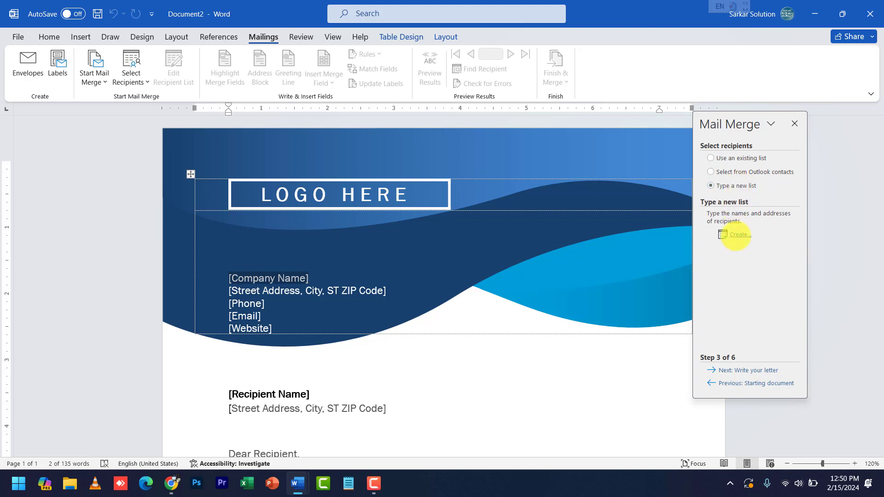
Create a new address list, move its dialog right, and bring up Customize Columns
click(737, 235)
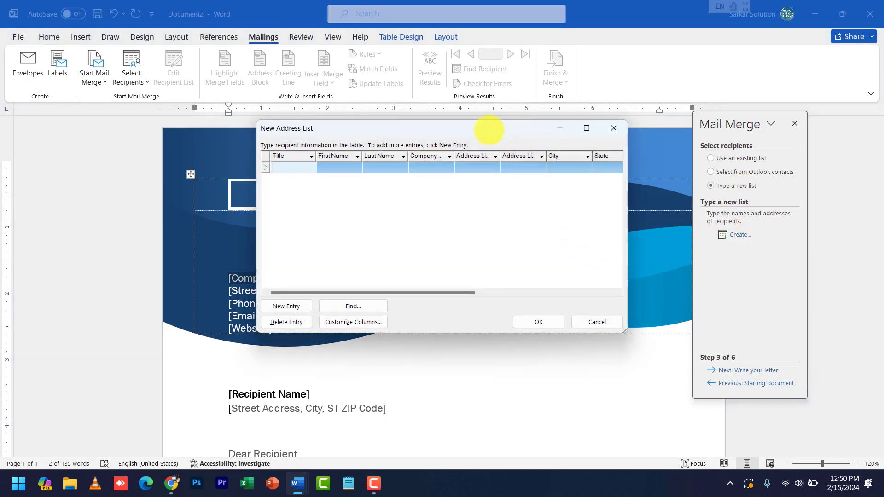
drag(489, 130, 599, 144)
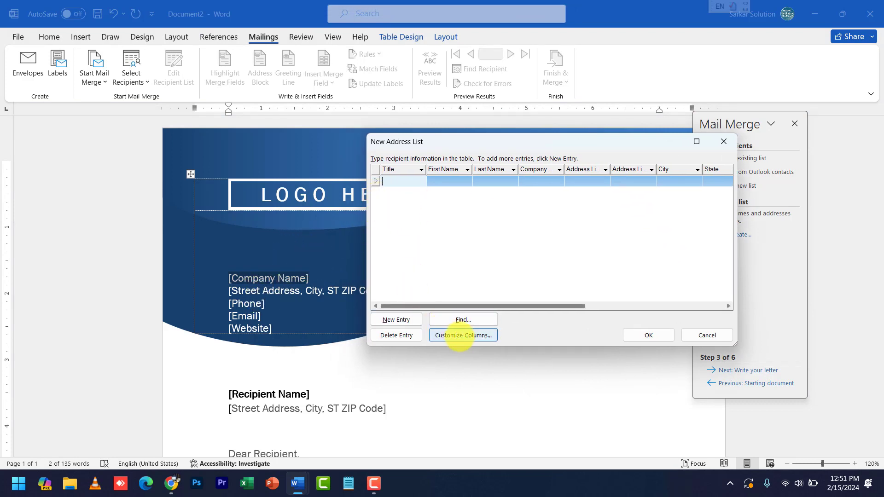
click(460, 336)
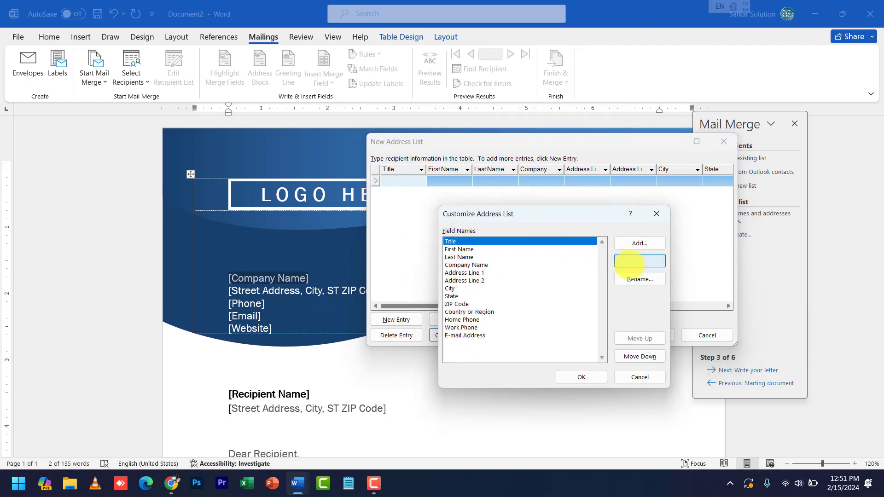
Delete Title and rename First Name, Last Name and Address Line 1 to Rec Name, Sen Name, Address
click(629, 264)
click(466, 270)
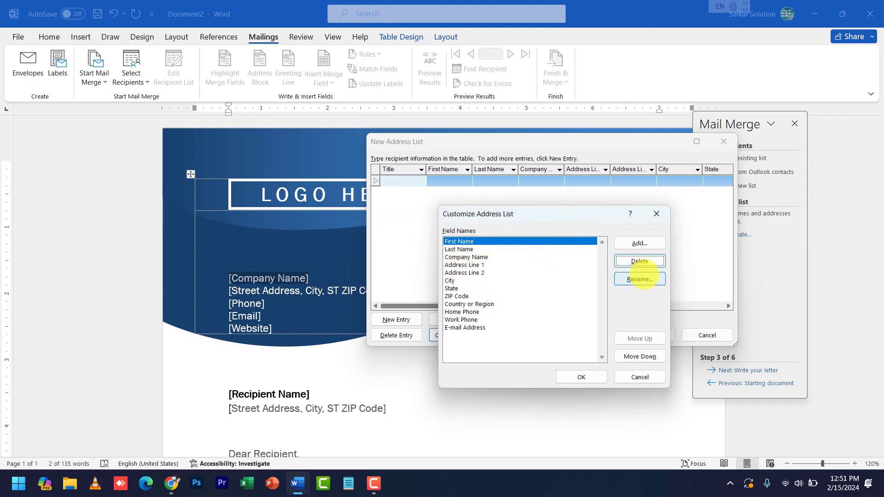
click(648, 278)
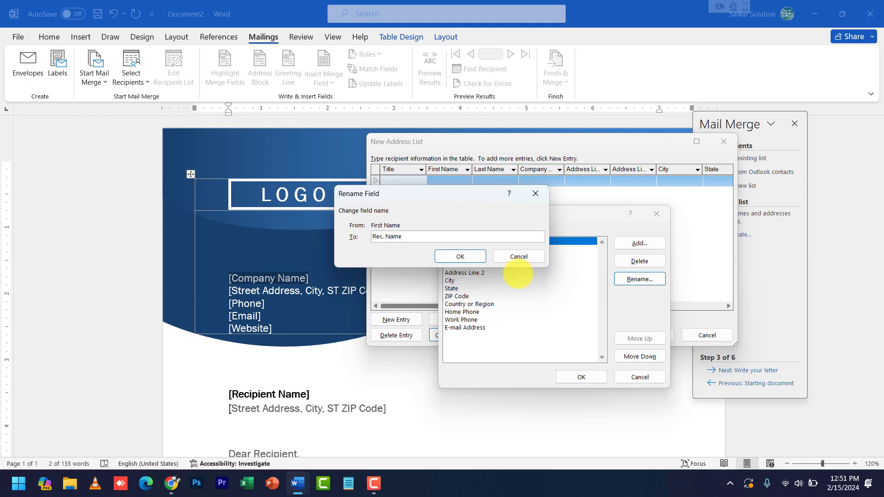
click(465, 257)
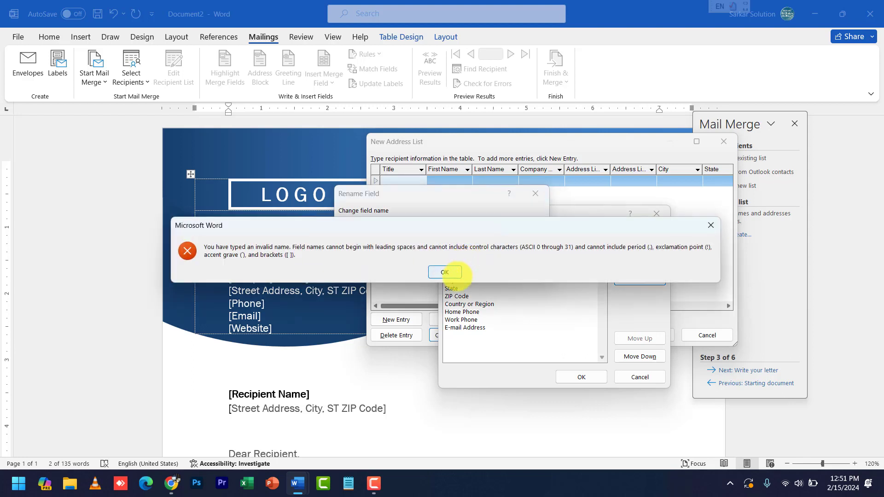
click(445, 272)
click(463, 256)
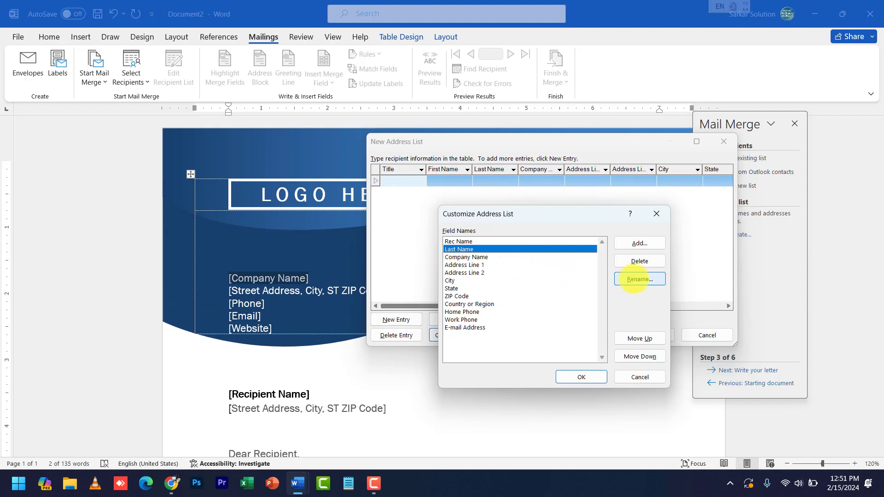
click(635, 279)
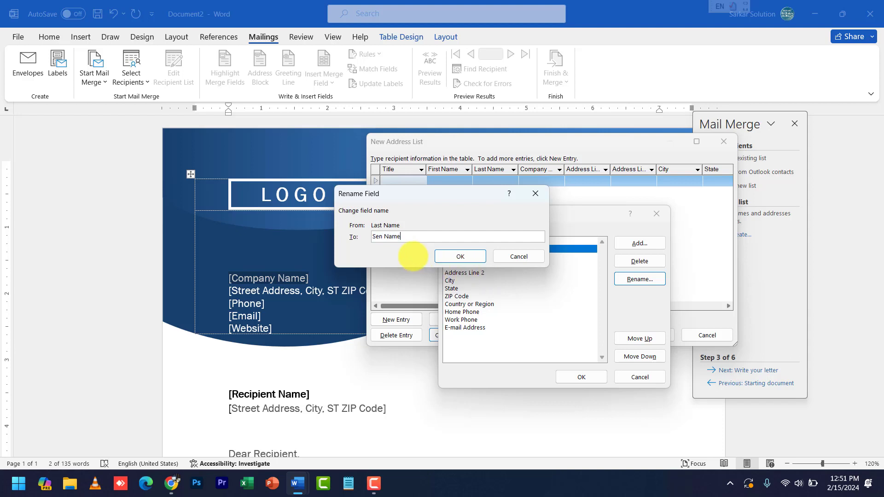
click(459, 256)
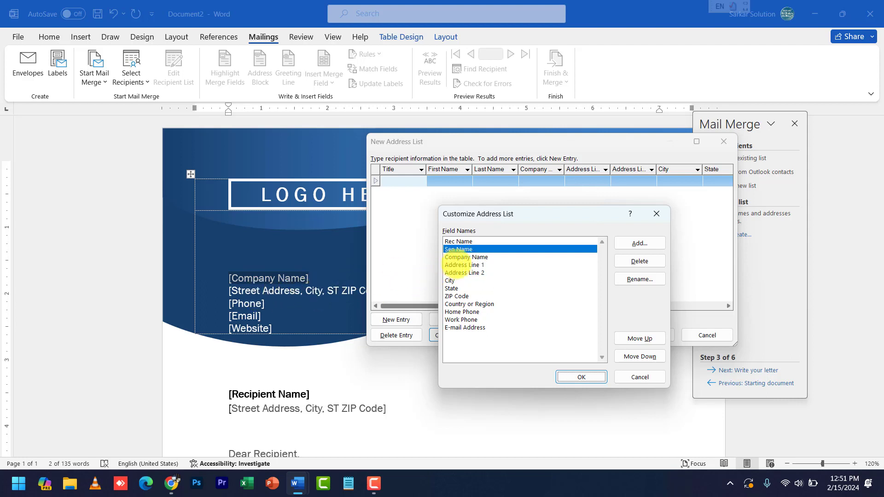
click(462, 265)
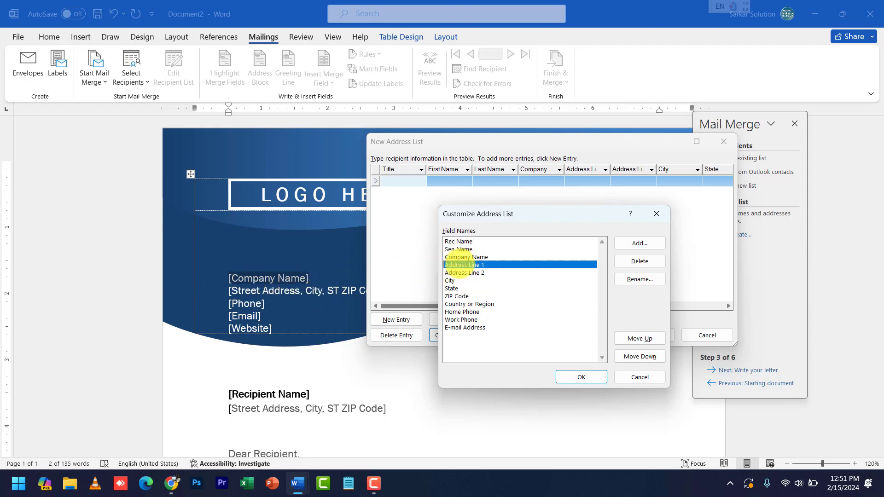
click(641, 279)
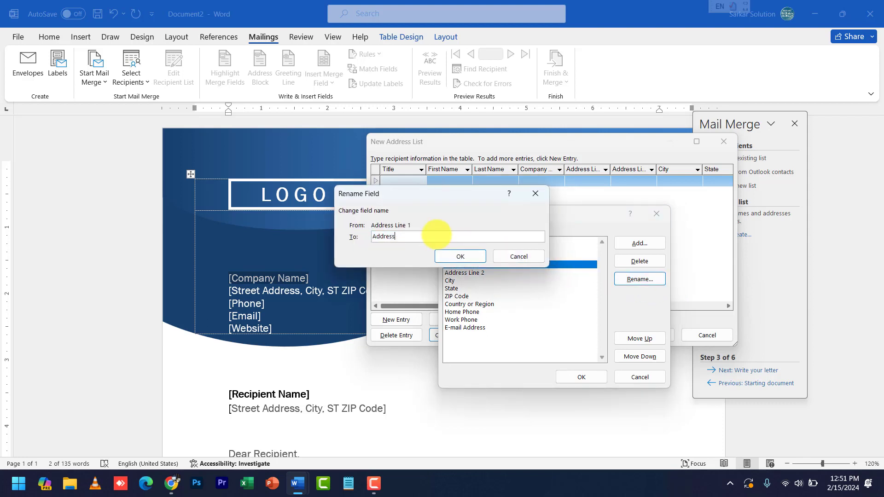
click(447, 256)
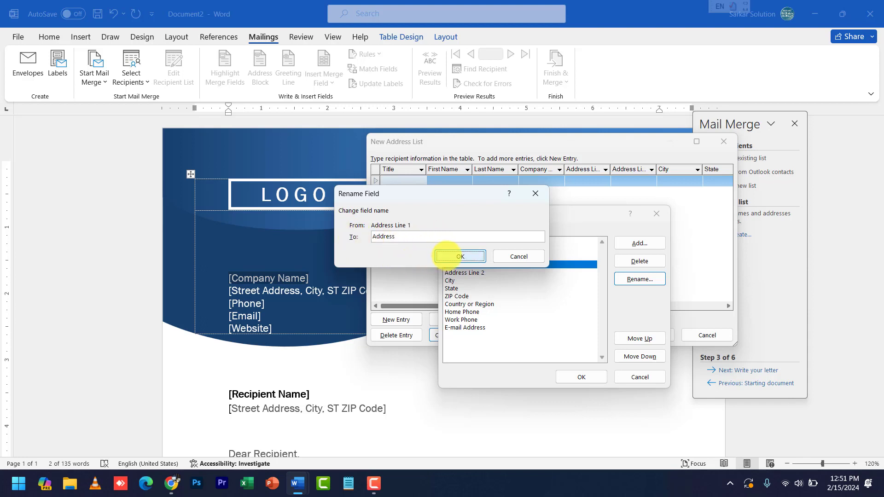
Delete Address Line 2 and Work Phone, and rename Home Phone to Phone
click(468, 273)
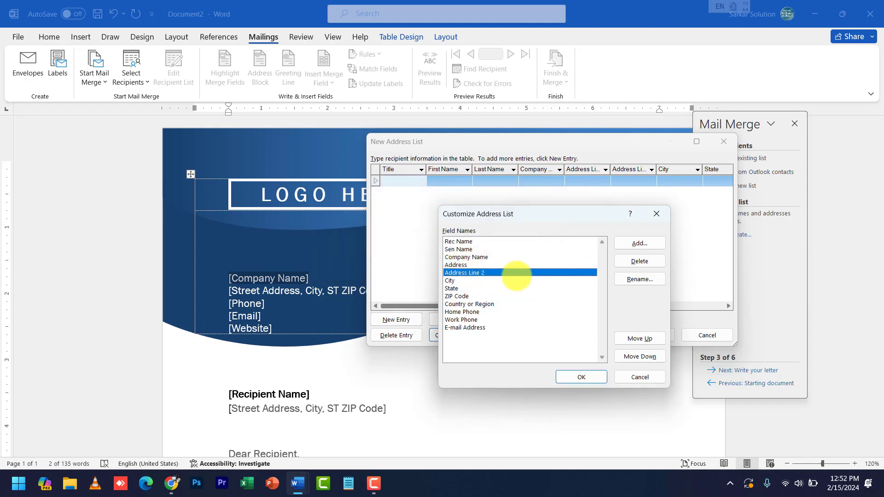
click(640, 261)
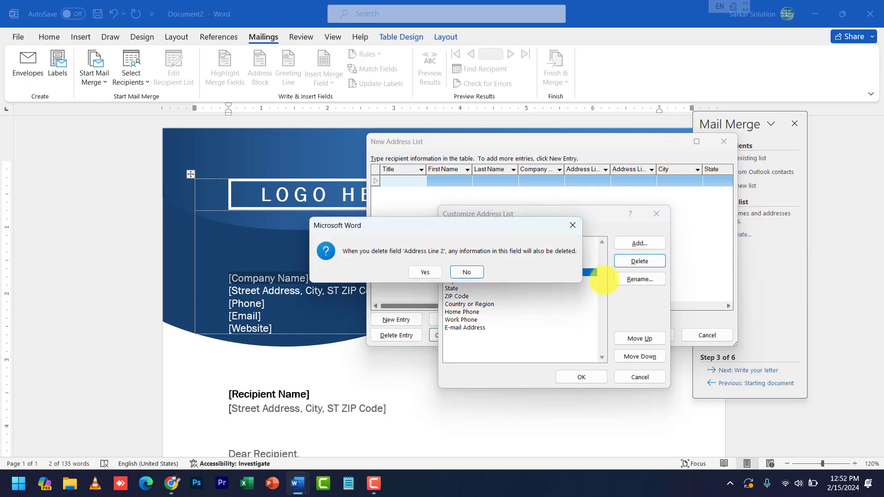
click(425, 273)
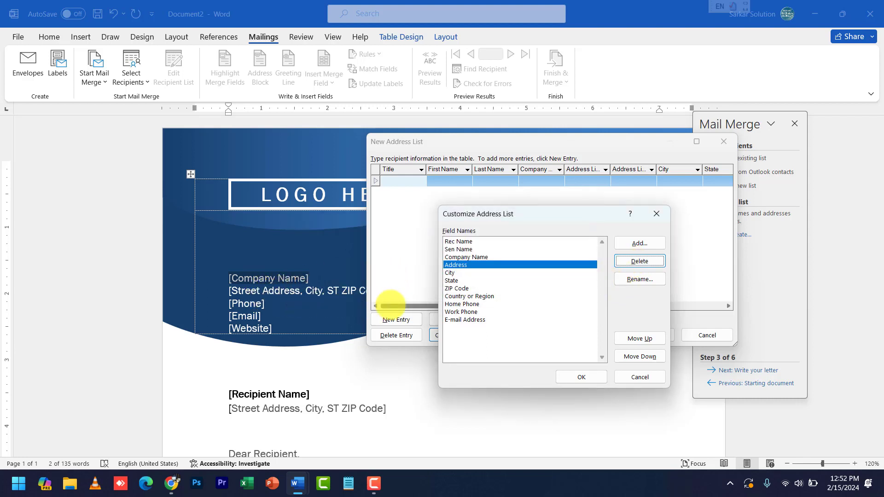
click(454, 304)
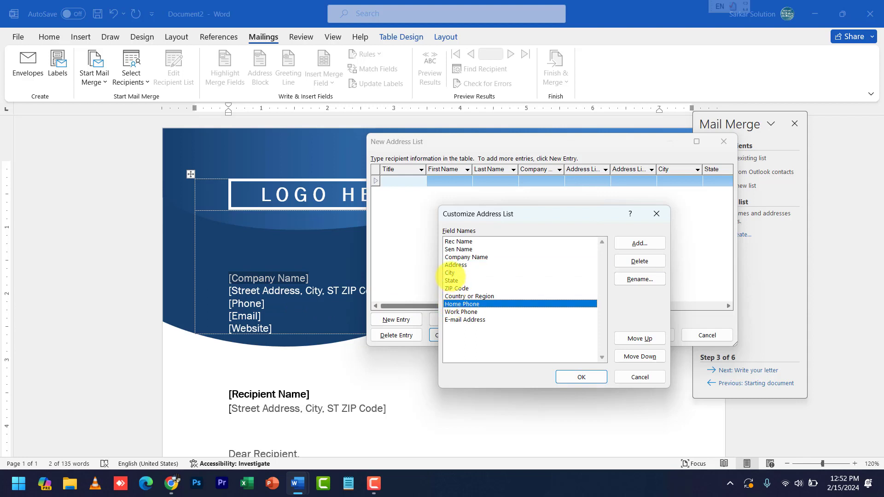
click(460, 320)
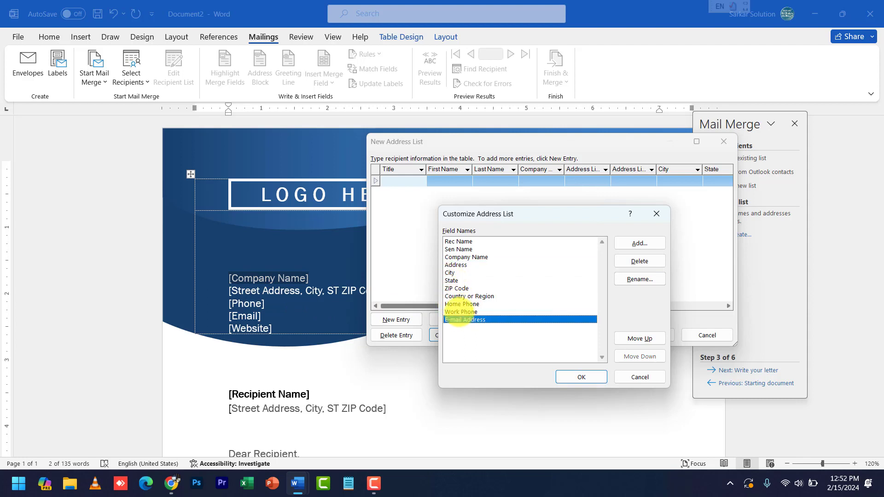
click(461, 312)
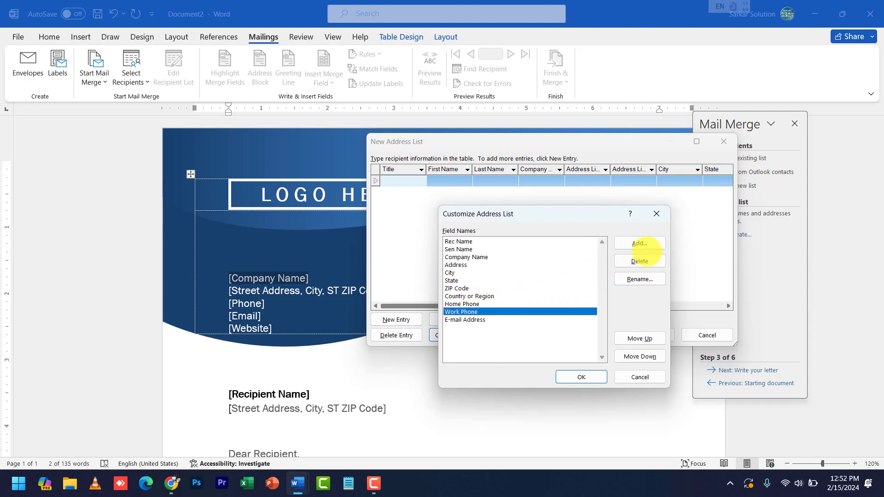
click(635, 260)
click(424, 272)
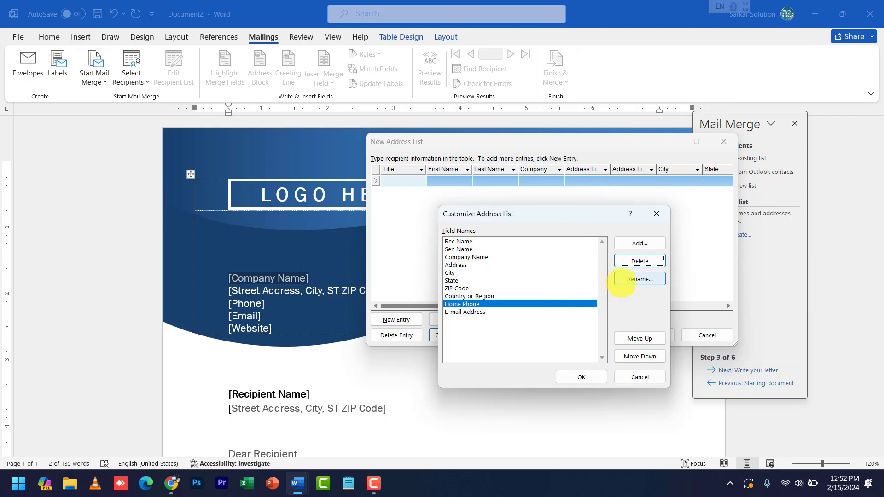
click(640, 280)
click(389, 236)
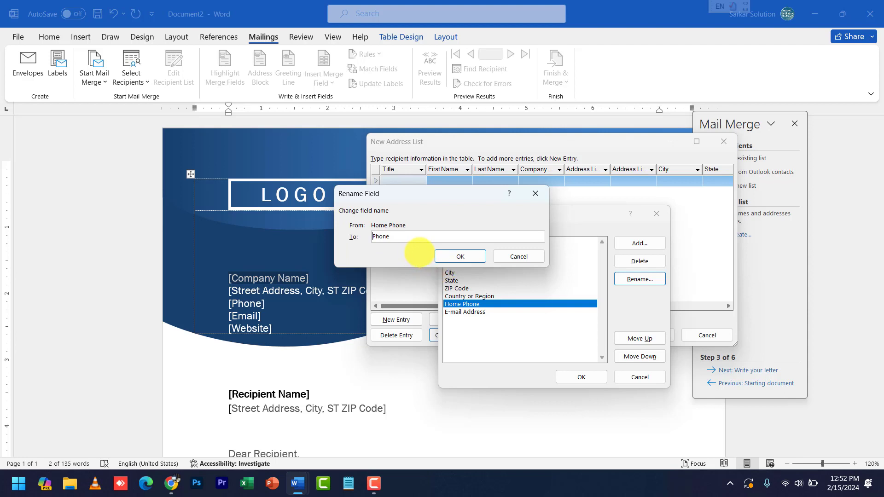
click(449, 254)
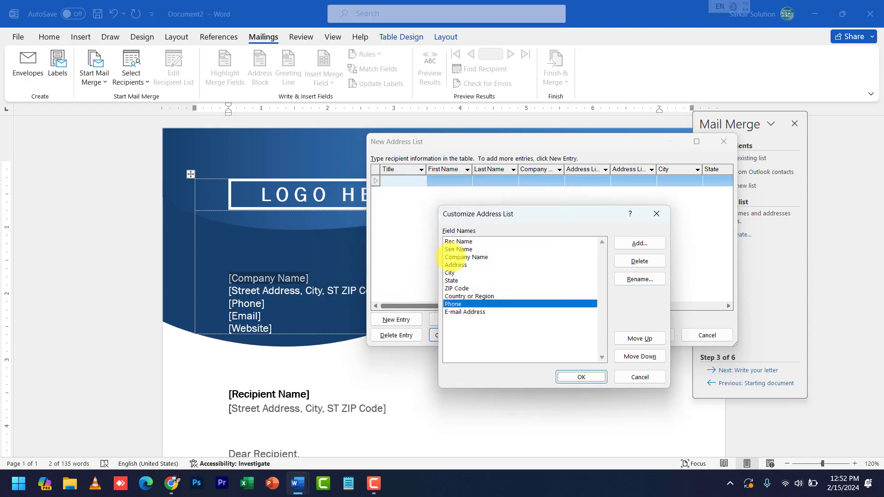
Delete the Country or Region, City, ZIP Code and State fields
click(484, 297)
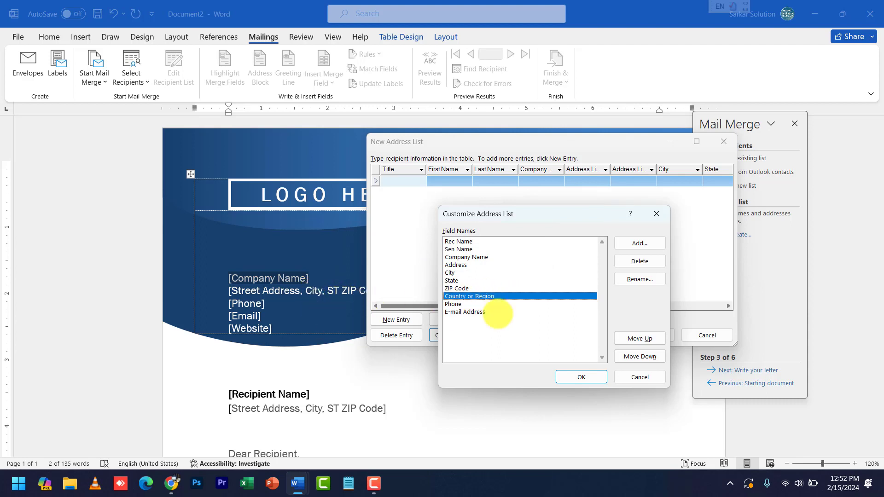
click(629, 261)
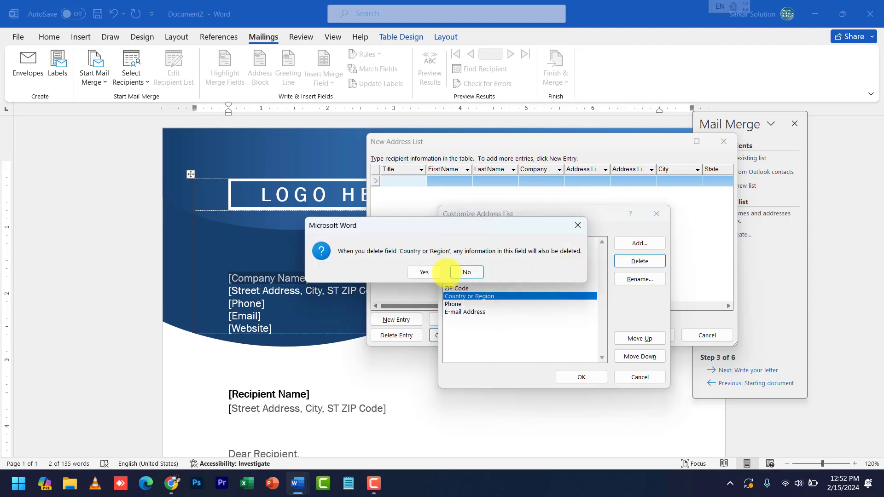
click(423, 272)
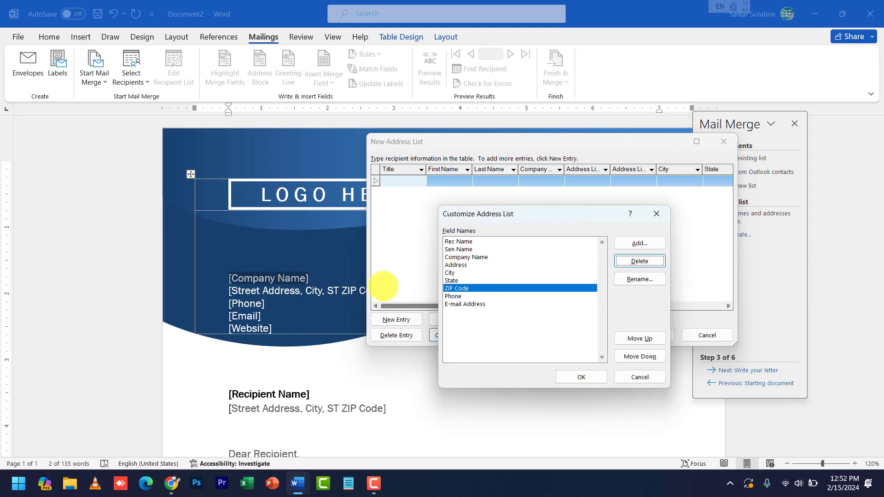
click(457, 266)
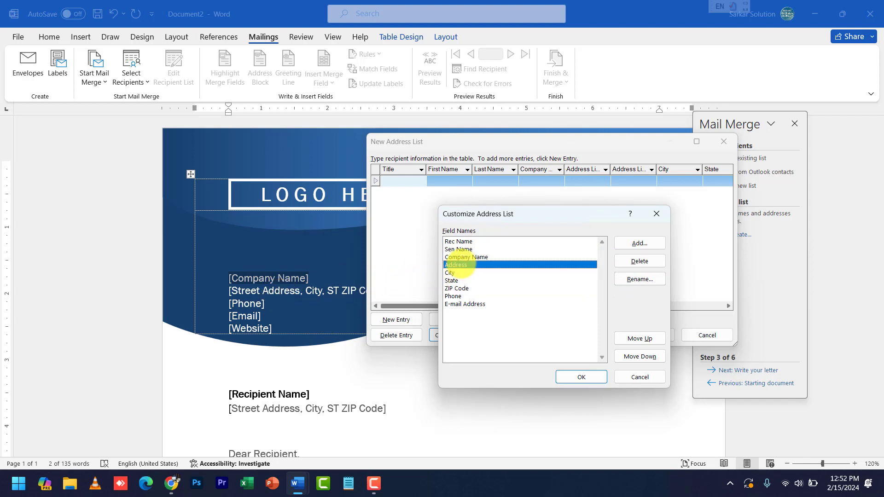
click(455, 273)
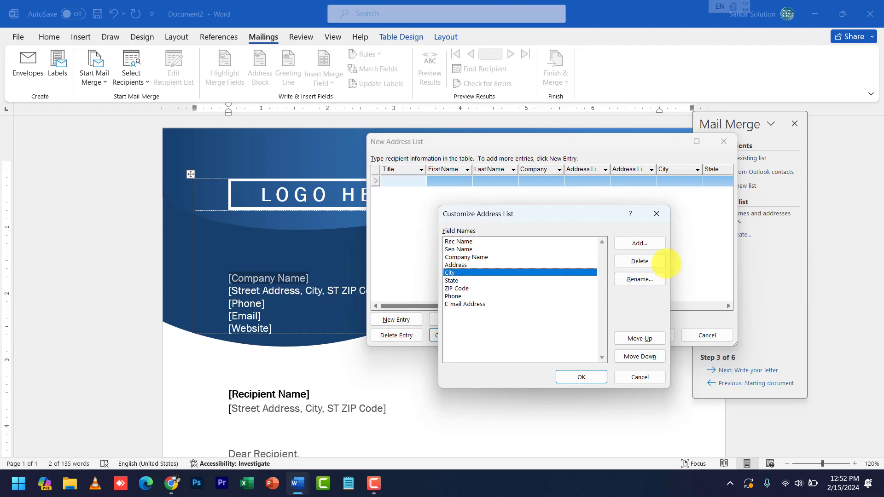
click(664, 261)
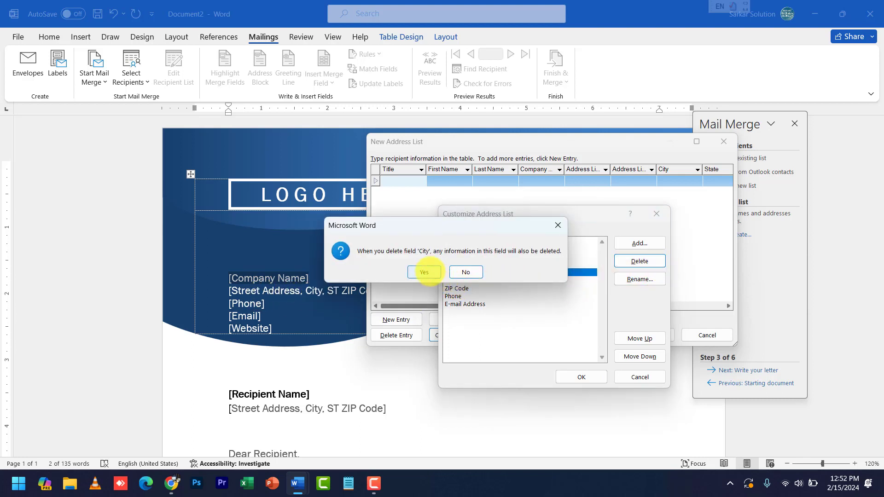
click(430, 271)
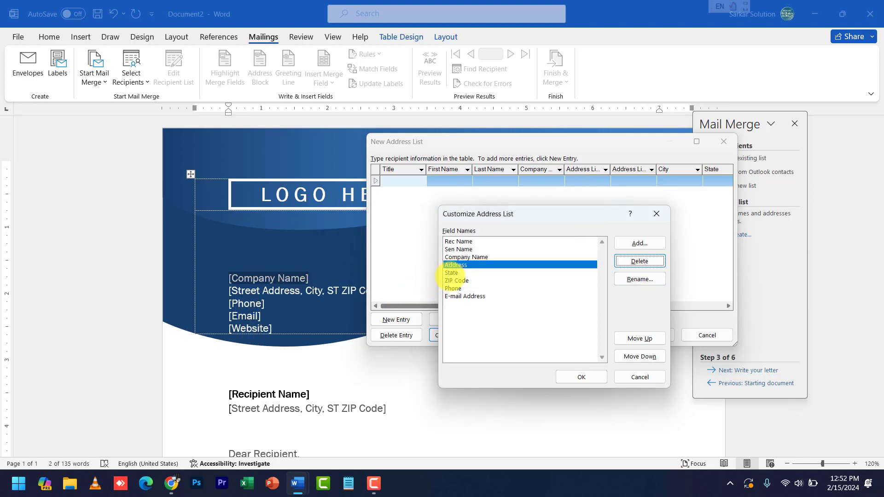
click(457, 280)
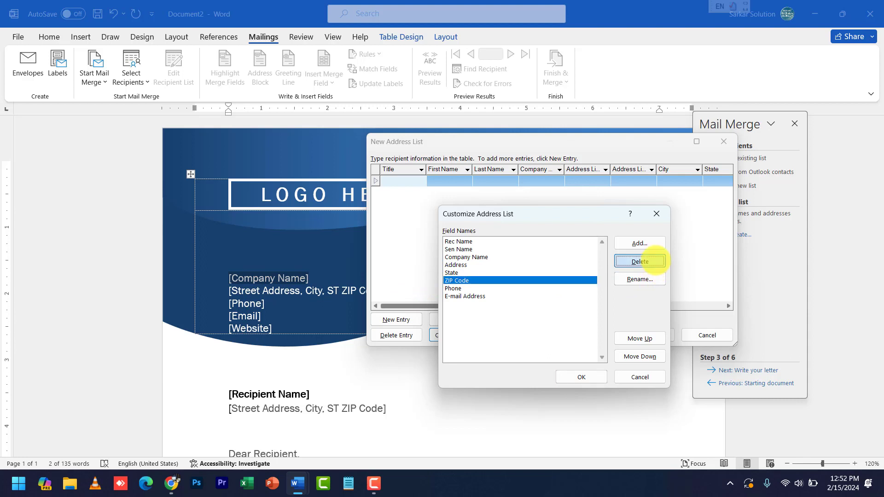
click(649, 261)
click(424, 273)
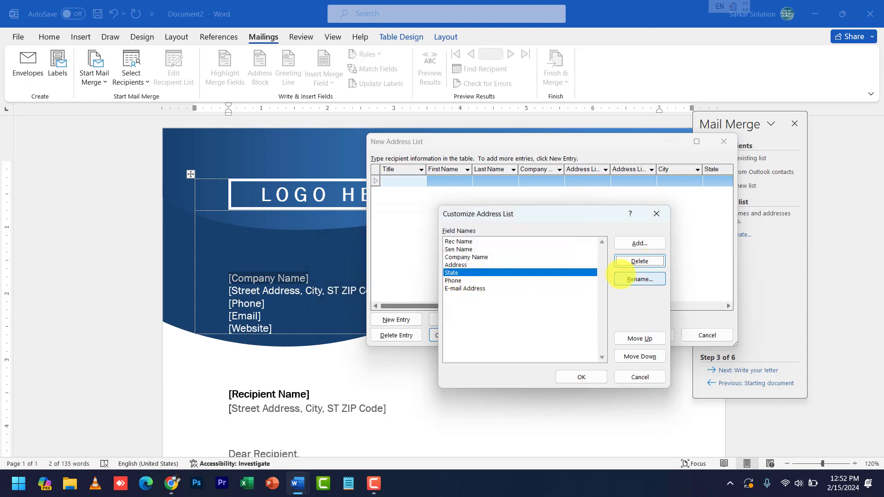
click(639, 261)
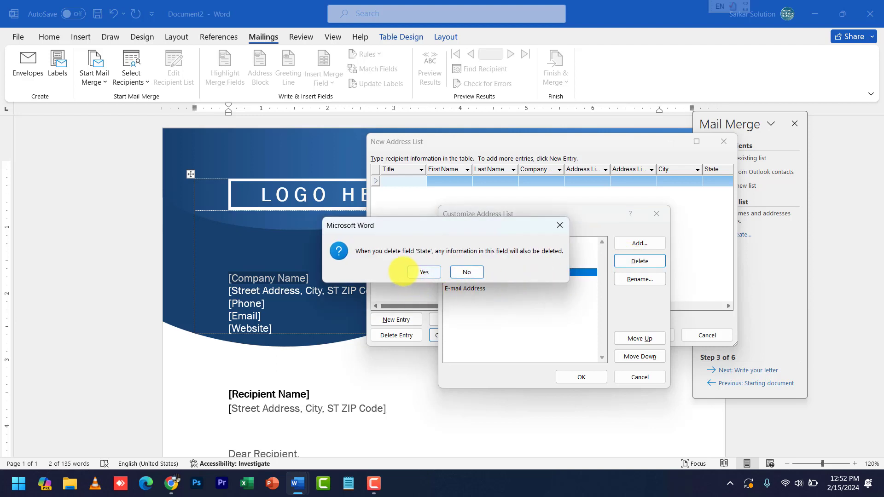
click(424, 272)
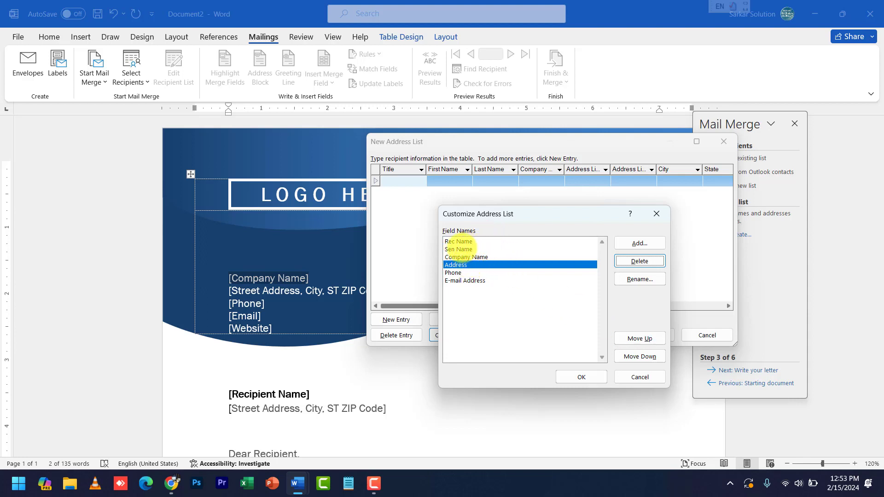
click(464, 257)
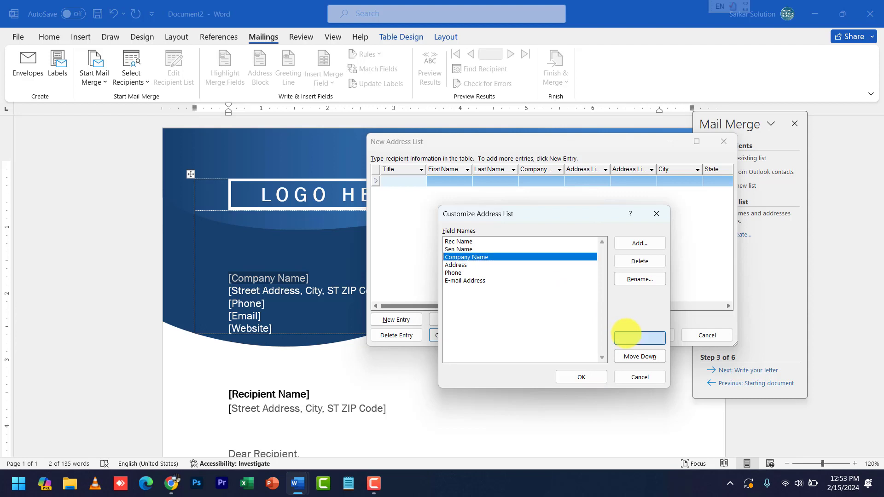
Move Company Name to the top and Address above Rec Name and Sen Name
click(628, 337)
click(629, 335)
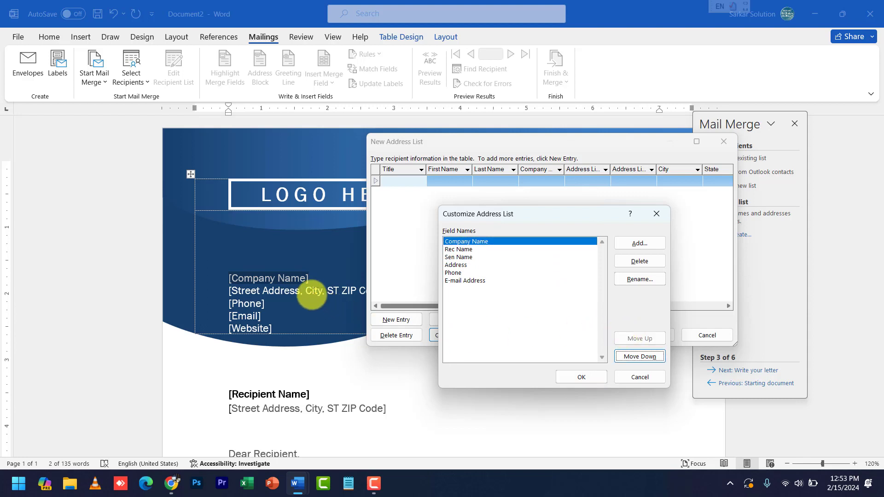
click(455, 265)
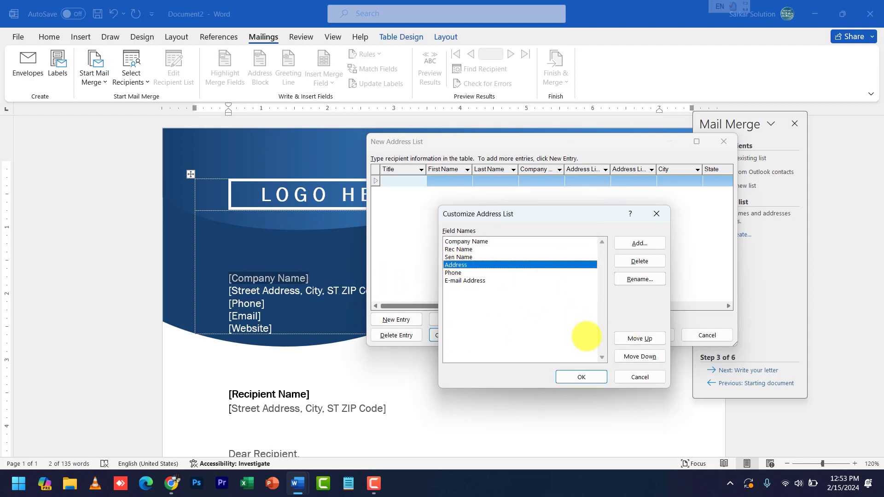
click(620, 338)
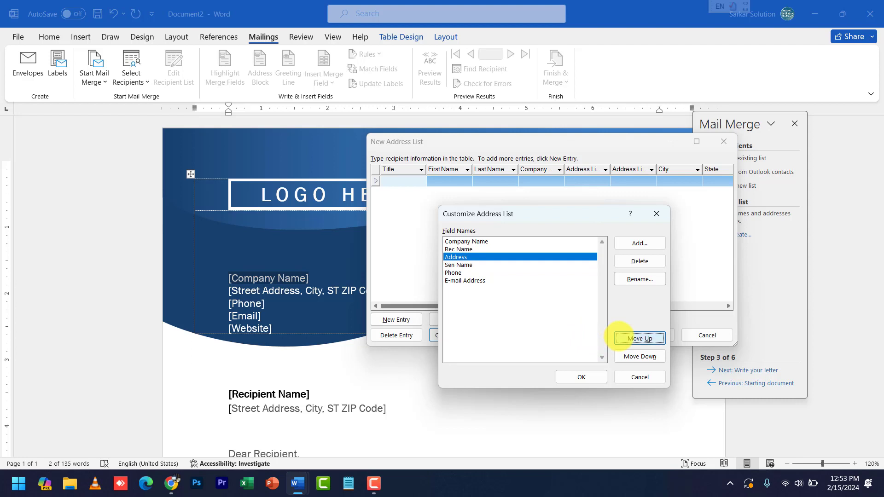
click(620, 337)
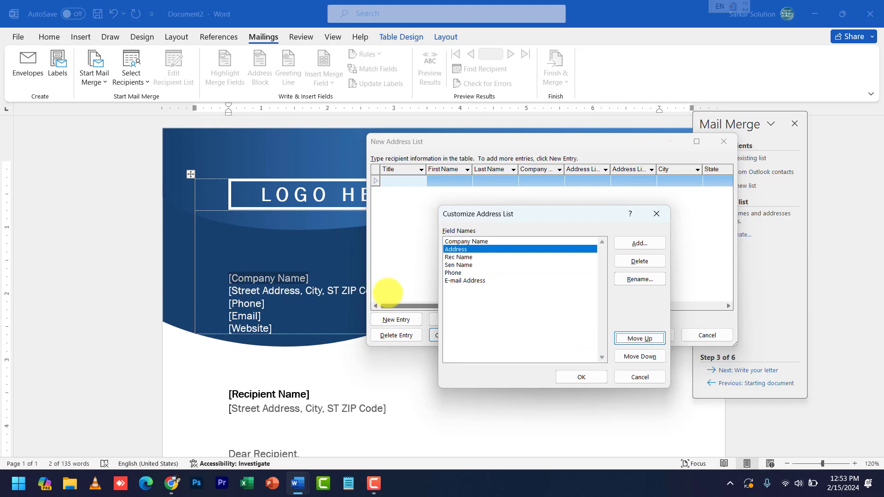
Move Phone and E-mail Address each up two places, above Rec Name
click(461, 273)
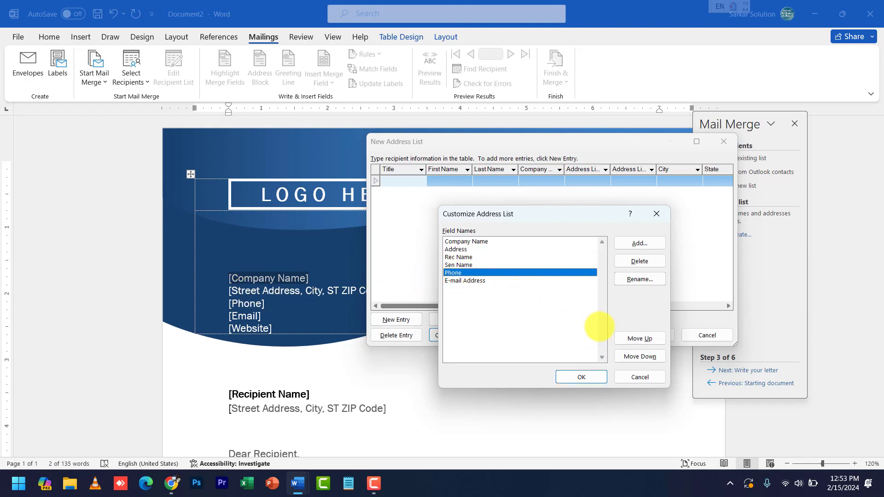
click(626, 339)
click(626, 338)
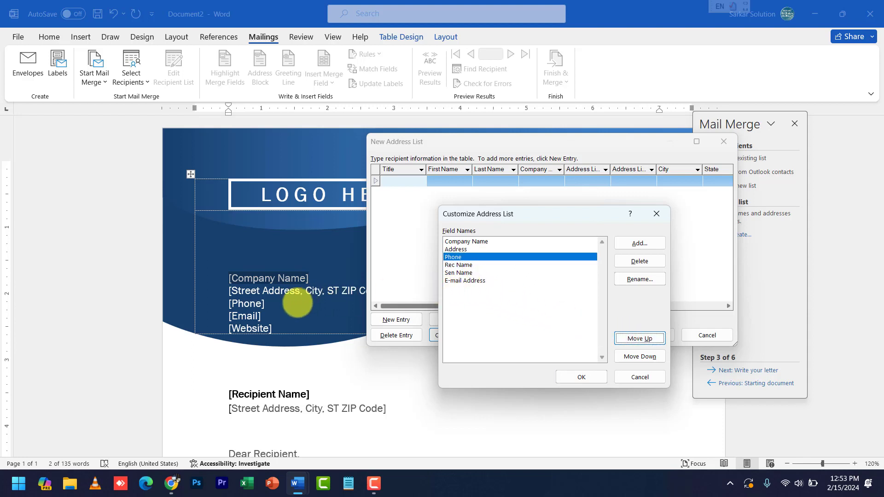
click(463, 280)
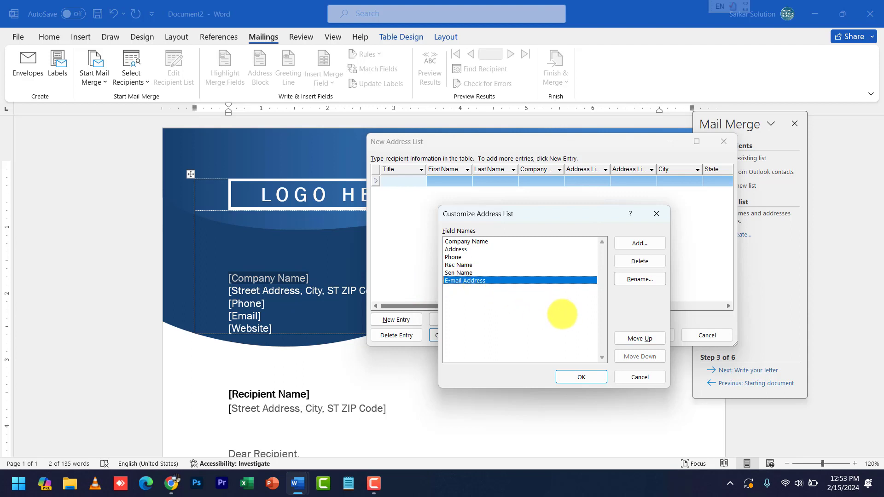
click(636, 337)
click(638, 337)
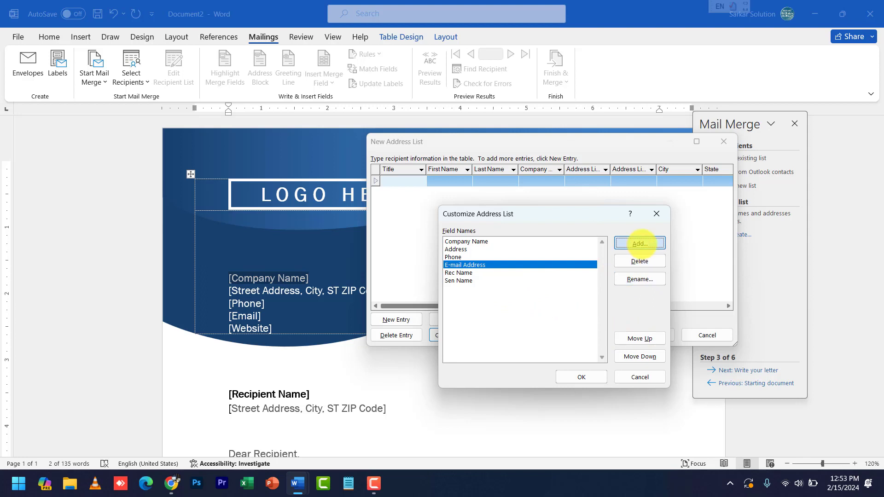
Add a field named Website and confirm the customized columns
click(640, 243)
text(Web)
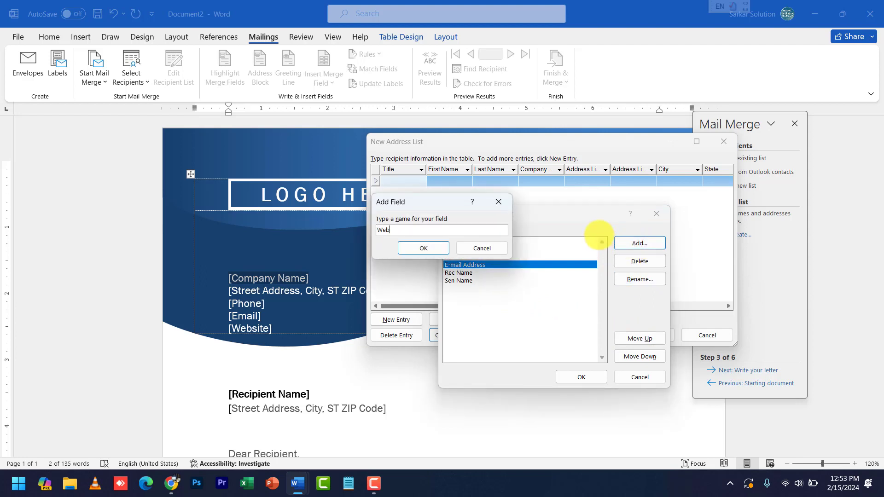
text(site)
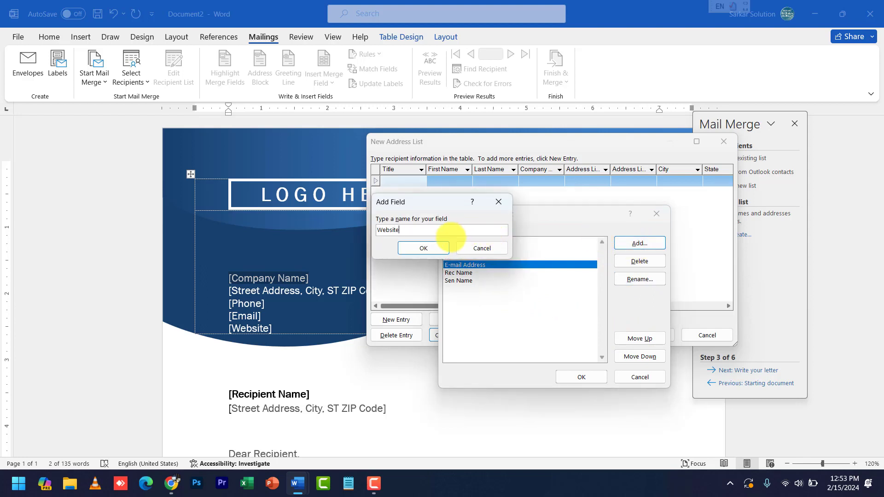
click(443, 247)
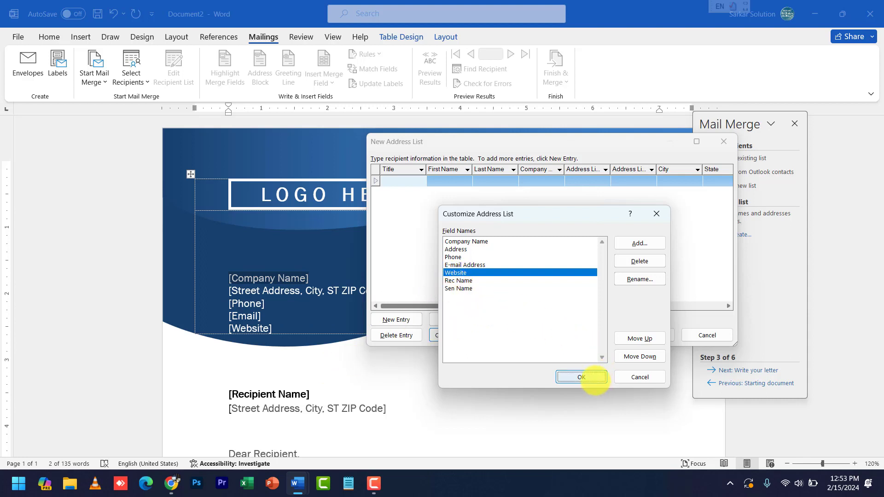
click(590, 377)
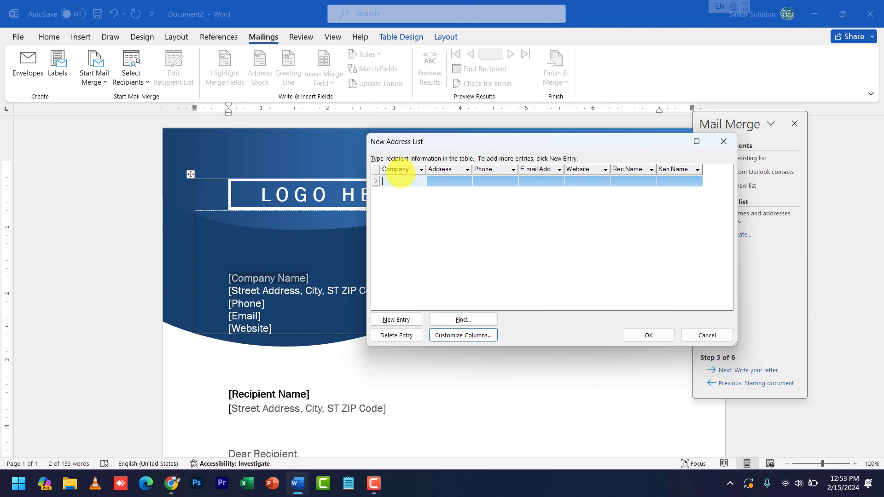
Enter company 'Microsof' with its address, phone number and e-mail in the first row
click(401, 180)
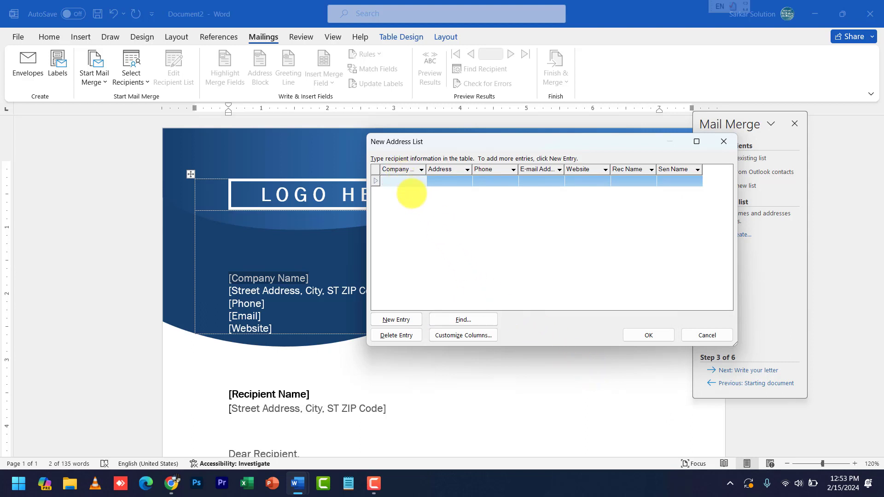
key(Tab)
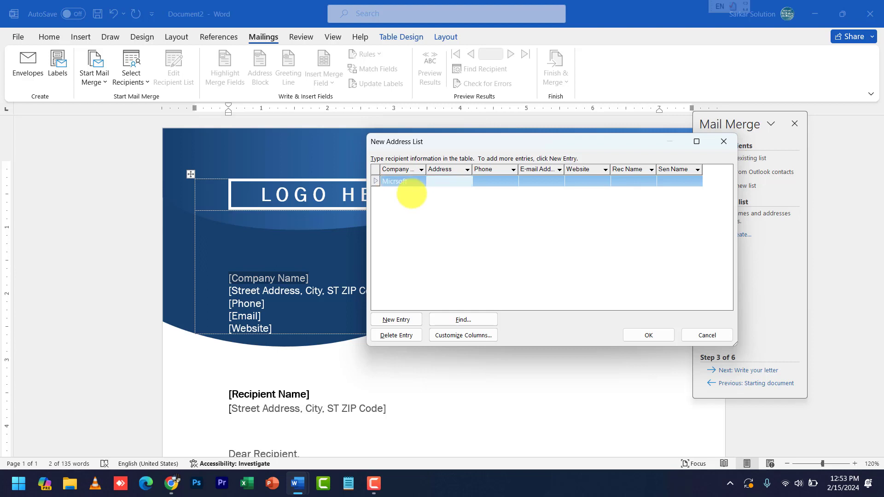
key(Tab)
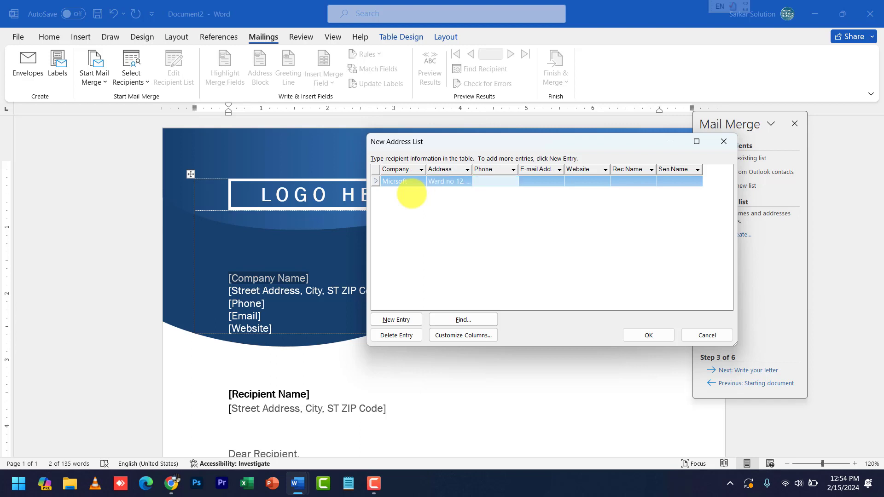
key(Tab)
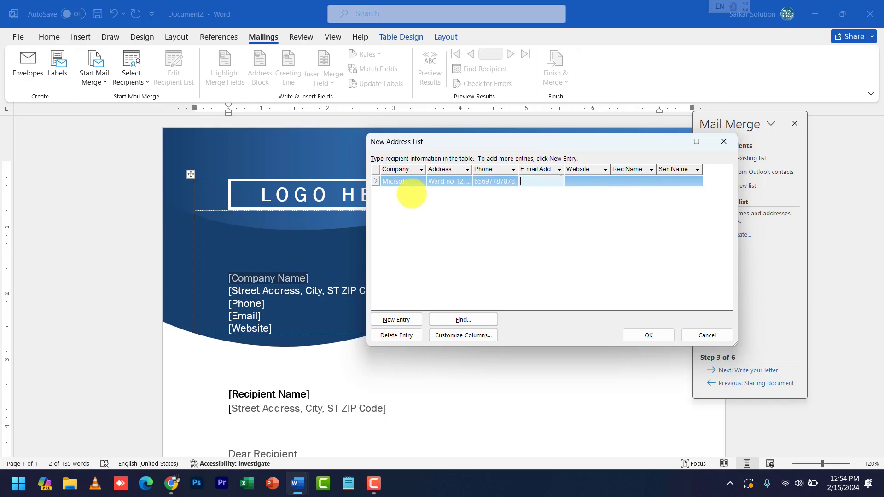
key(Tab)
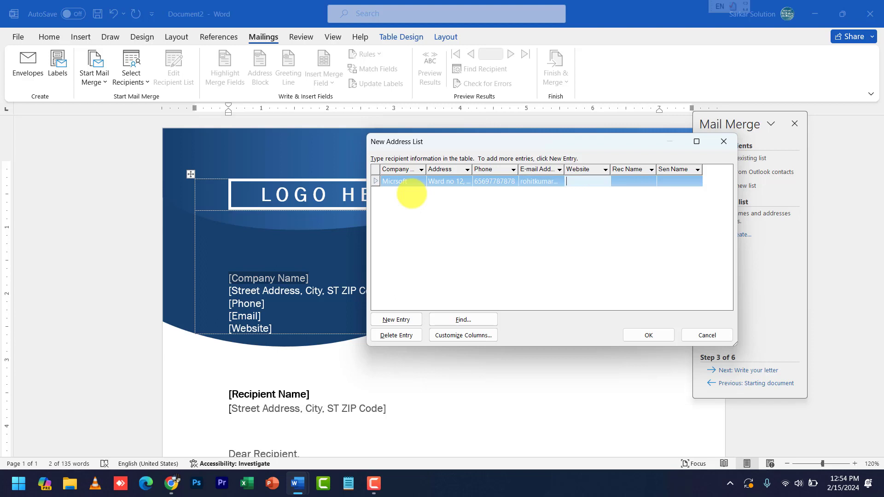
key(Home)
key(Tab)
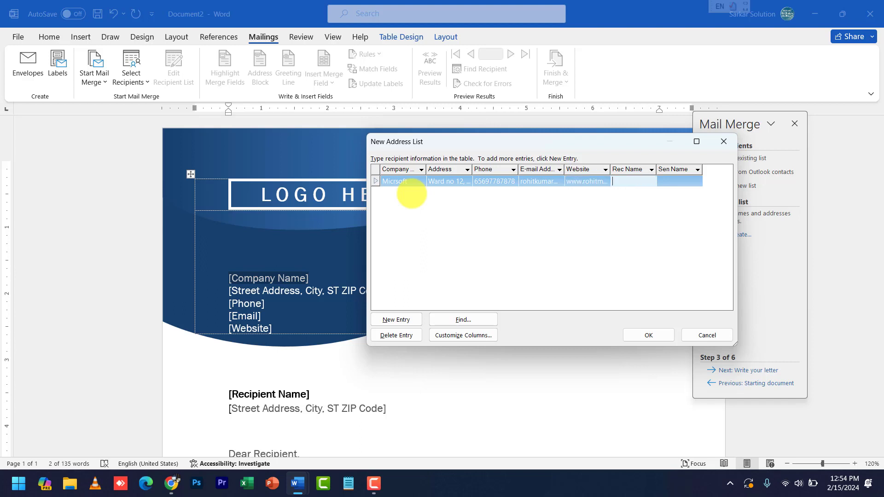
key(Tab)
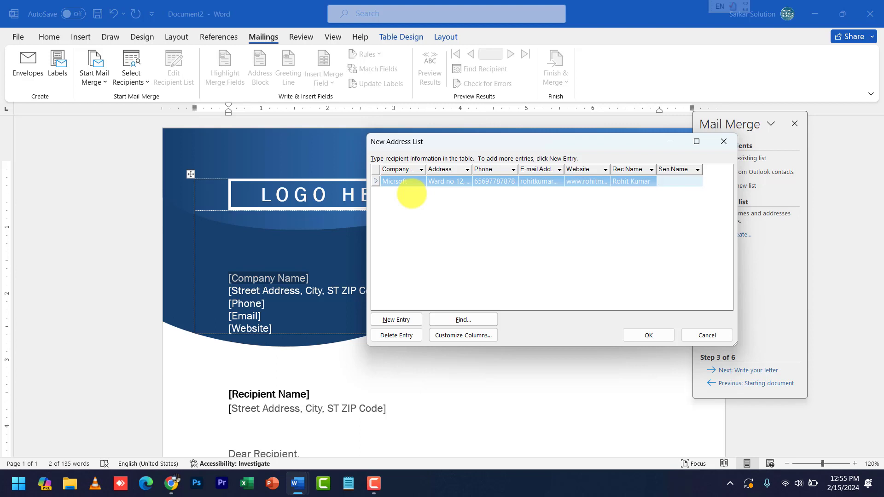
Start a second row for company 'Dell' with its address, phone number and e-mail entry
key(Tab)
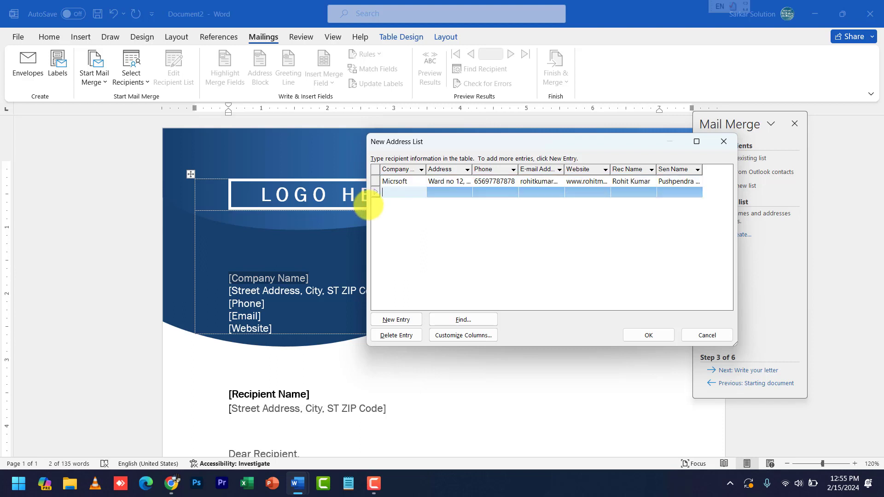
text(Dell)
key(Tab)
text(W)
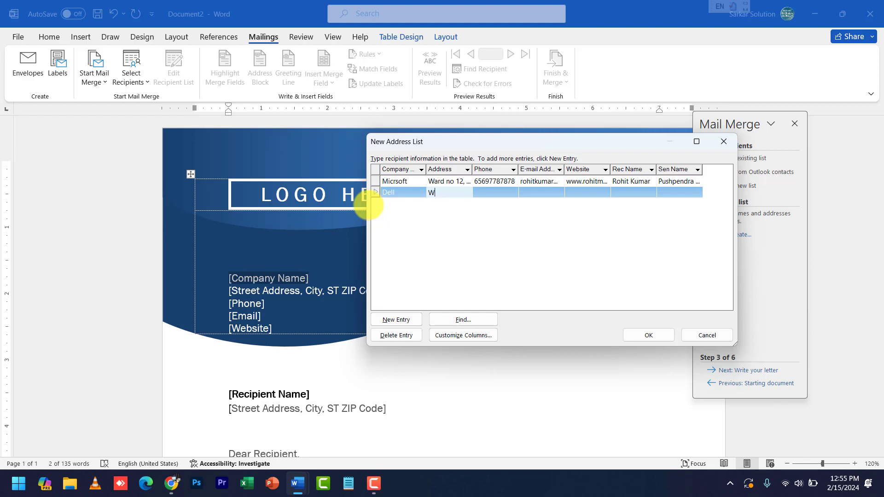
text(ard no 13)
key(Tab)
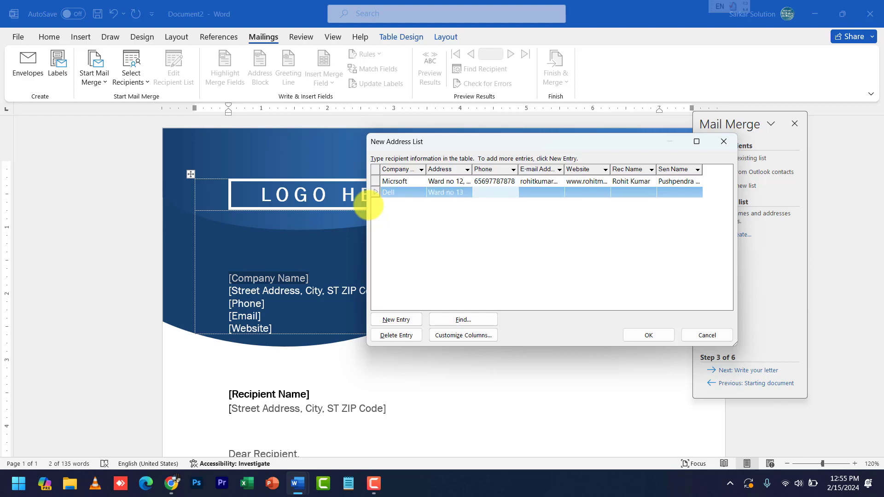
key(Tab)
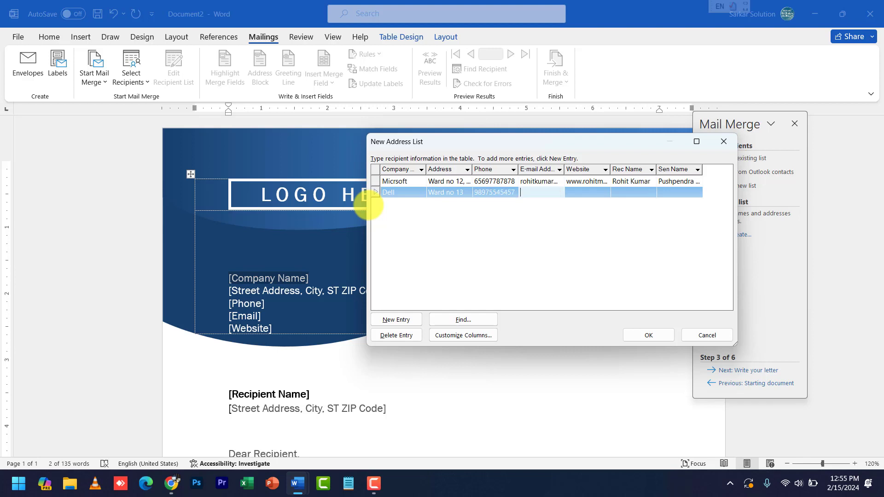
Fill in the Dell row's website, recipient and sender names, then finish the list
key(Tab)
text(www)
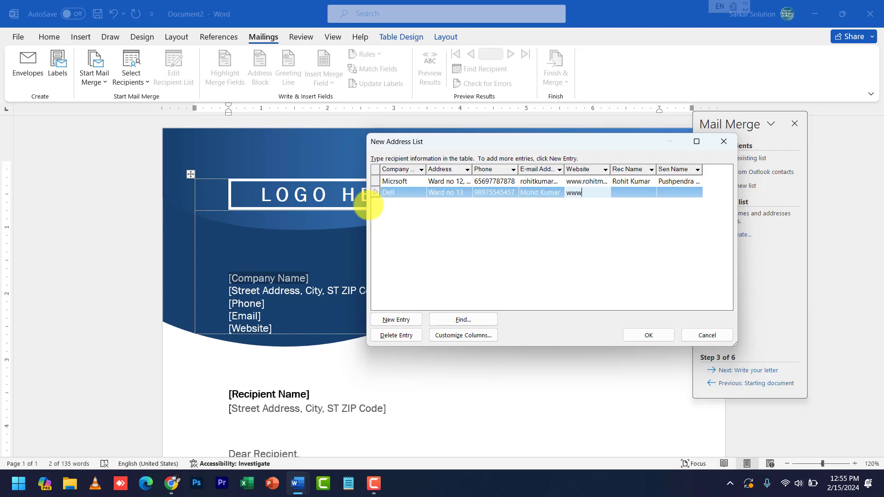
key(Tab)
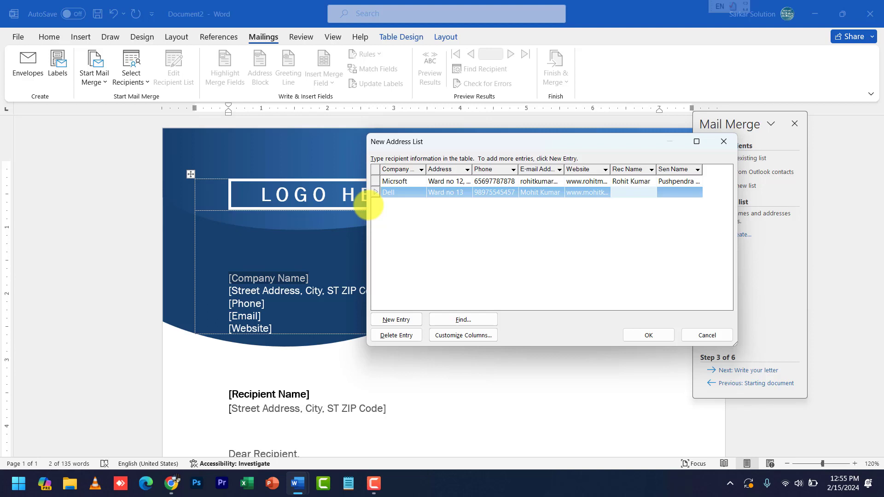
key(Tab)
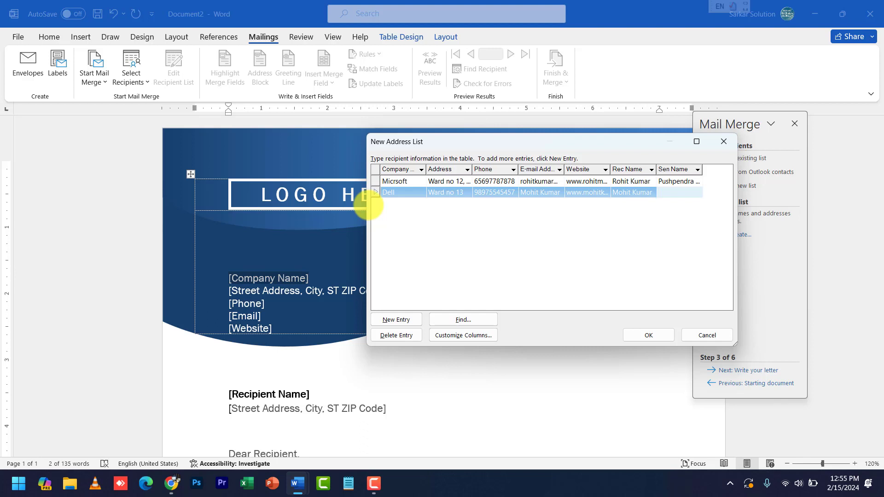
text(Ankit)
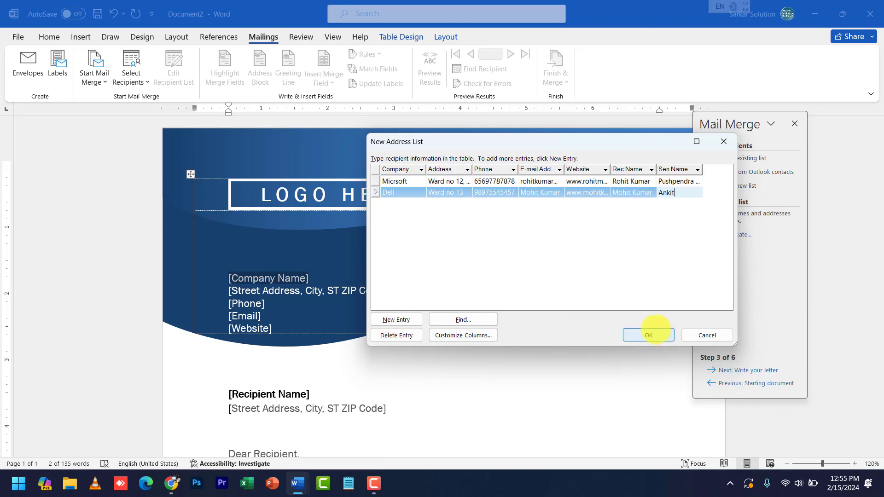
click(648, 335)
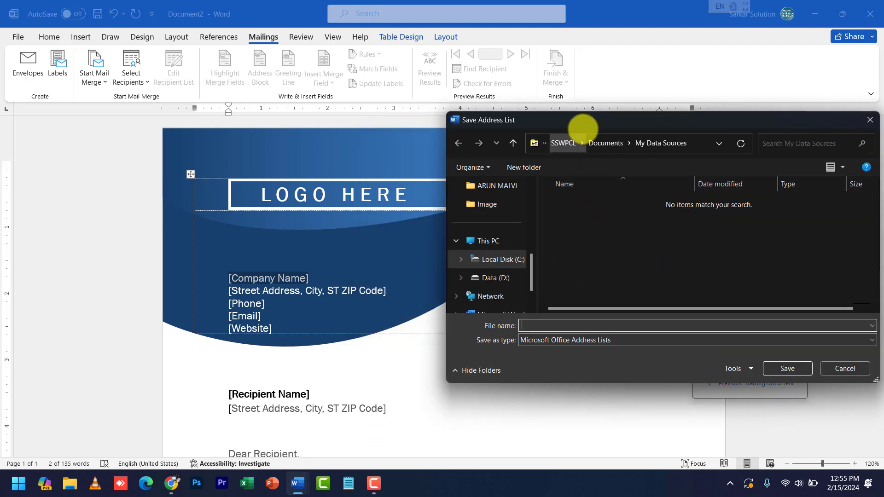
Save the address list as 'mailmerge' in My Data Sources
drag(586, 123, 509, 118)
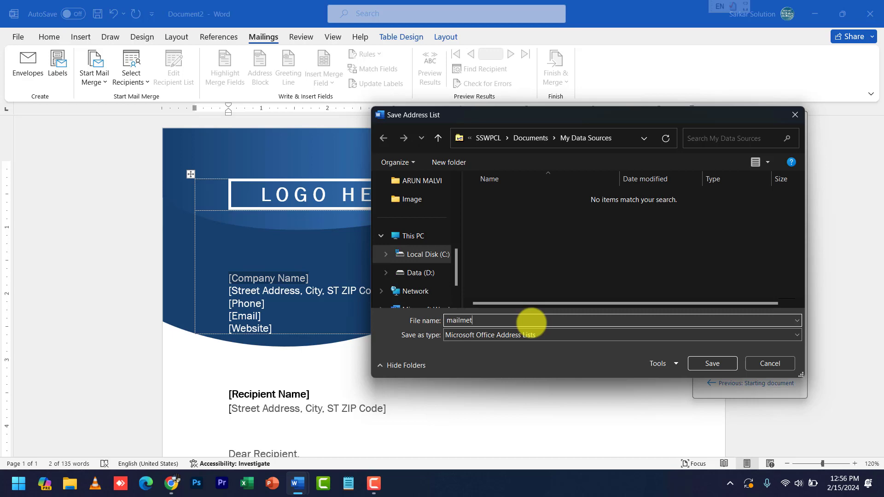
text(ge)
click(706, 363)
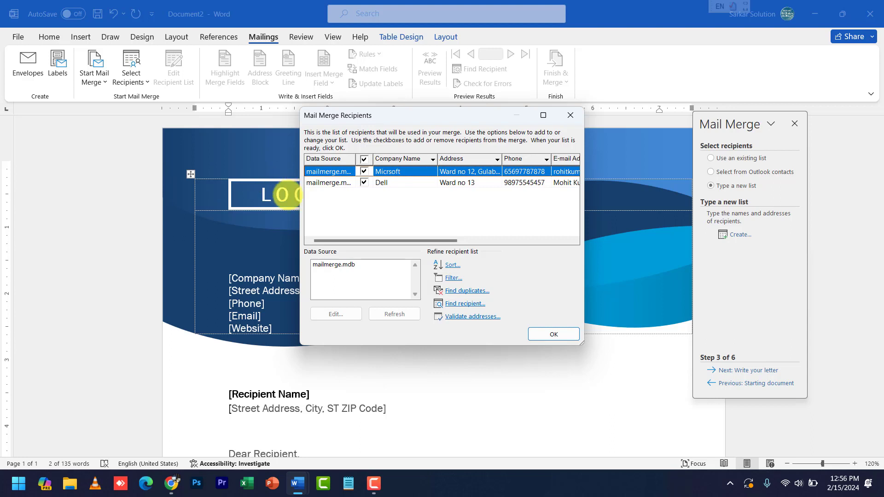
Accept both mailmerge.mdb recipients and advance the wizard to step 4, Write your letter
click(337, 265)
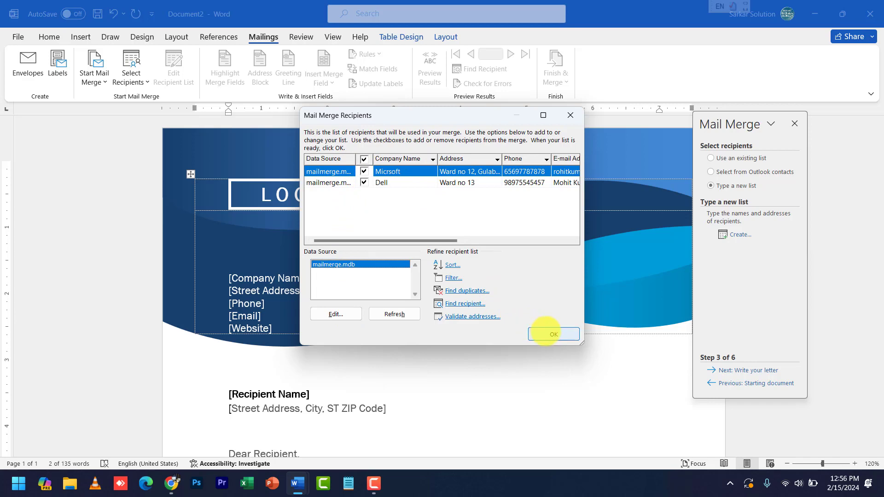
click(548, 333)
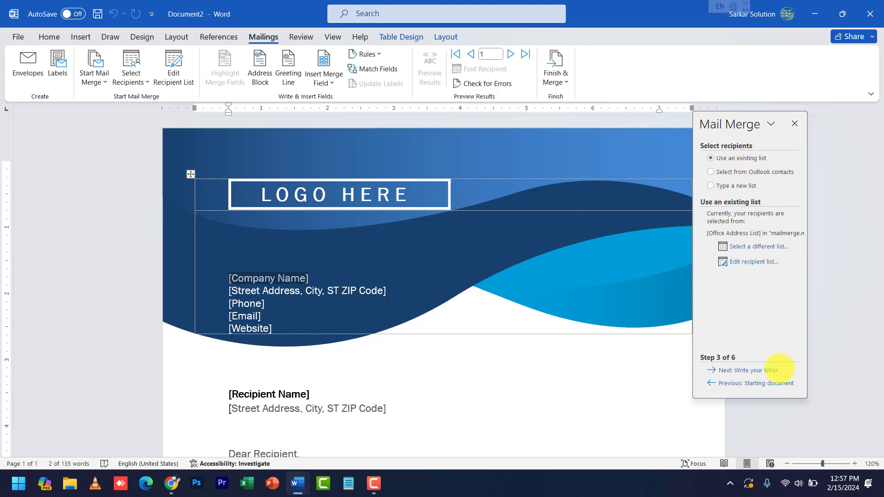
click(771, 370)
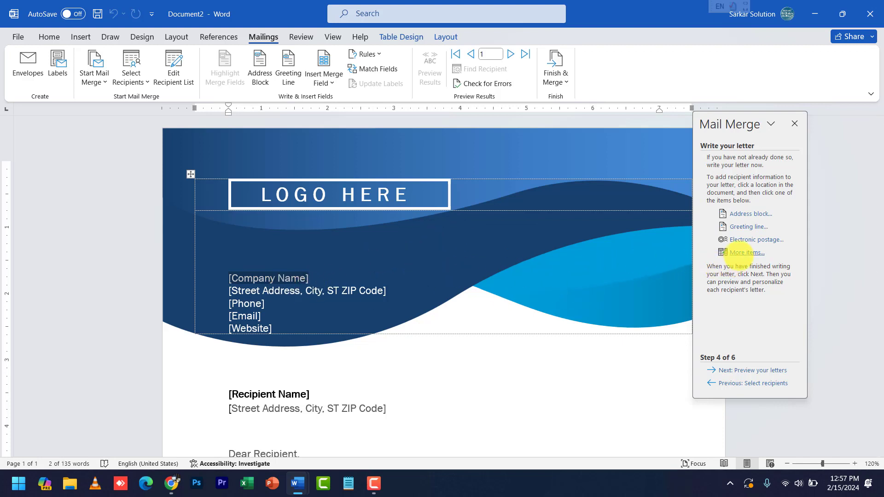
Replace the [Company Name] placeholder with the Company_Name merge field
click(746, 252)
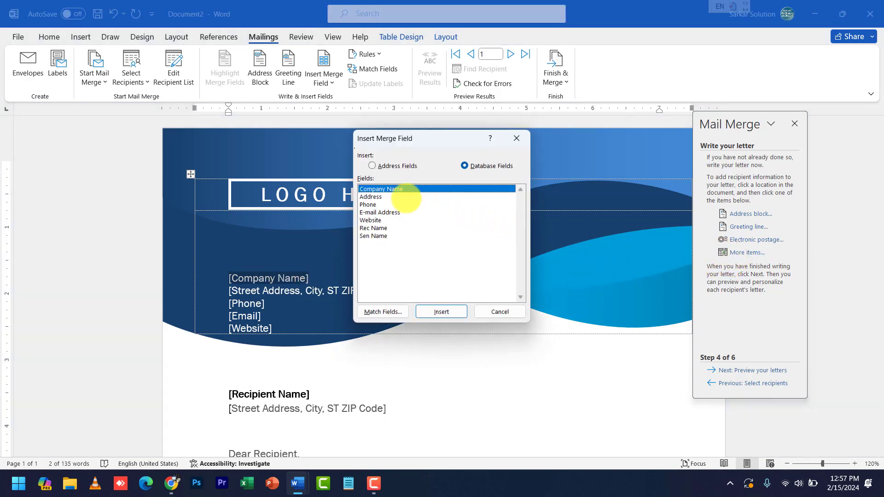
click(437, 312)
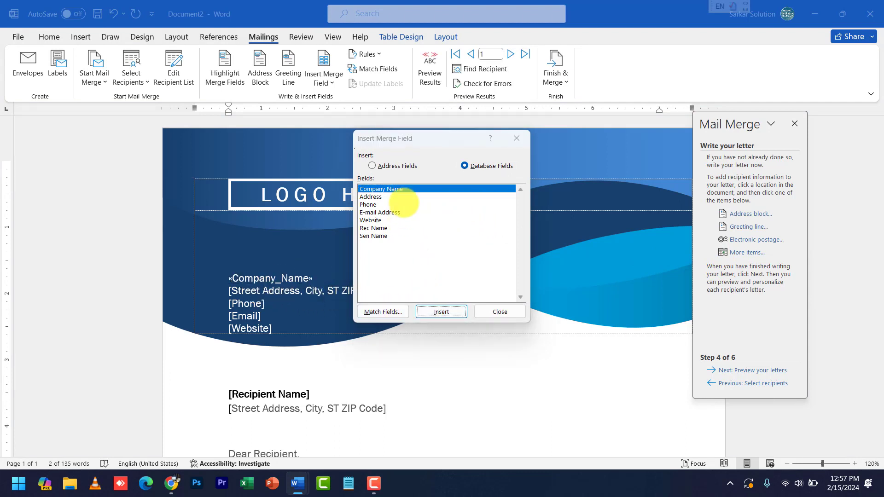
drag(401, 138, 527, 161)
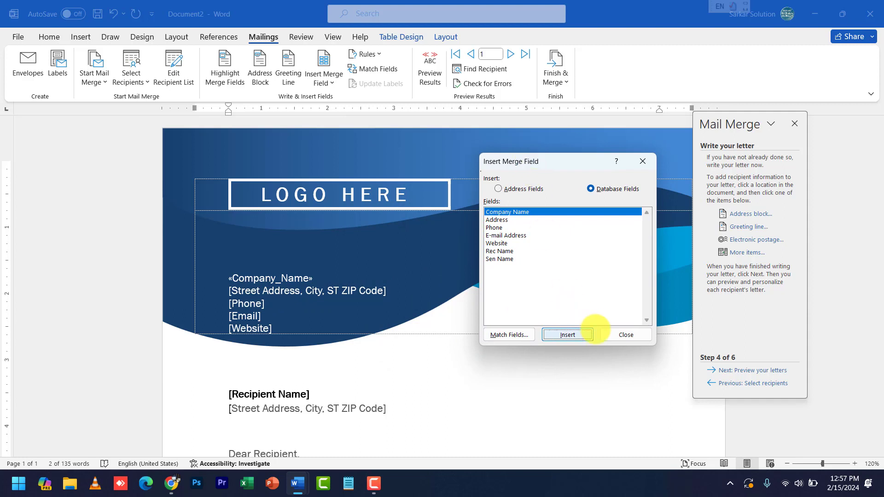
click(610, 338)
Replace the letterhead's street address placeholder with the Address merge field
click(286, 290)
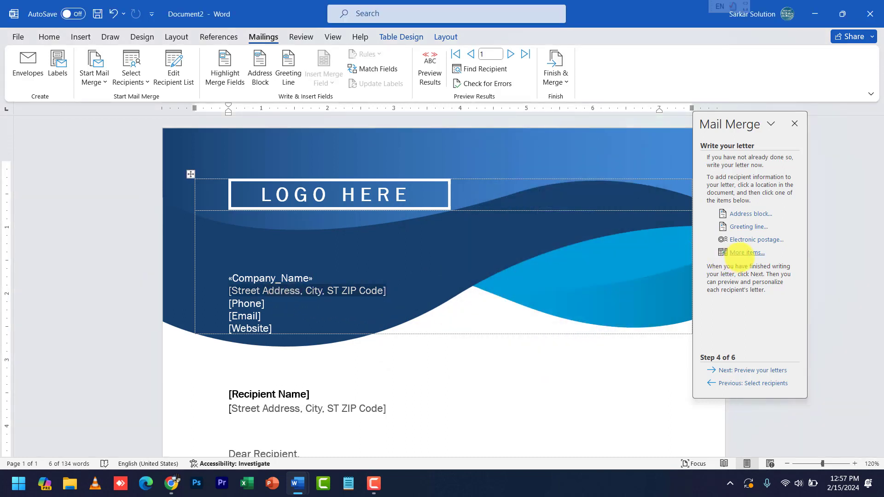
click(741, 252)
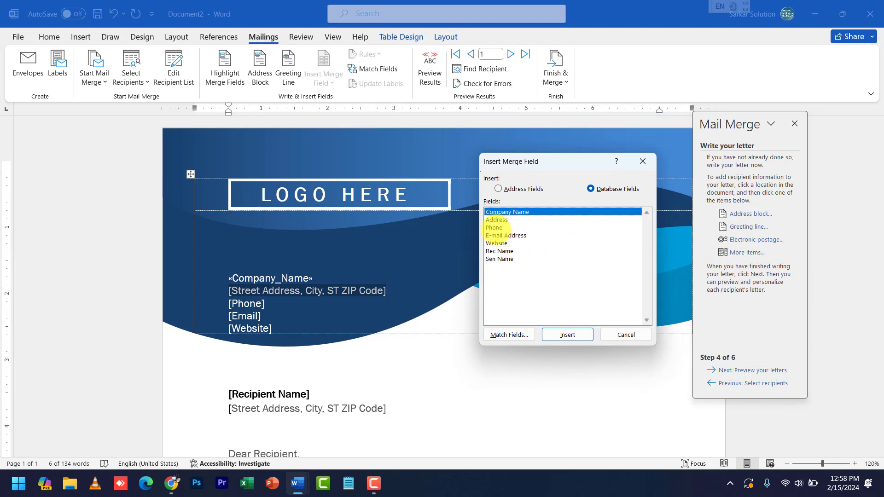
click(497, 220)
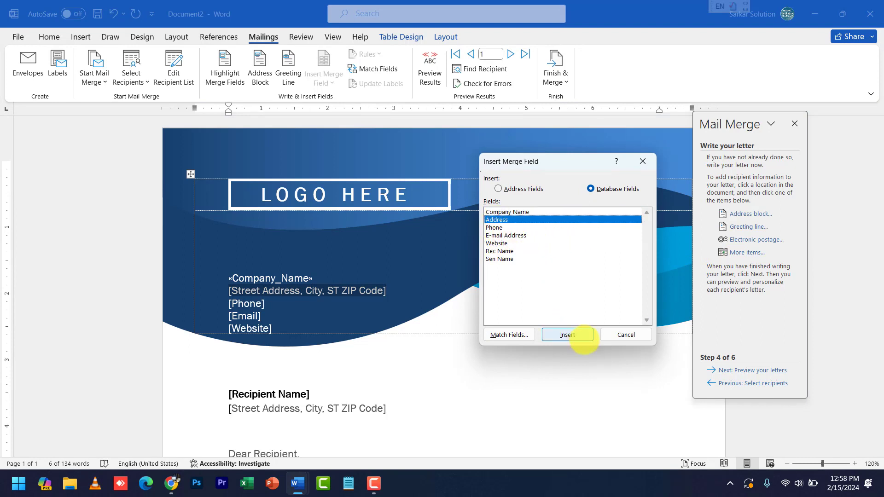
click(580, 336)
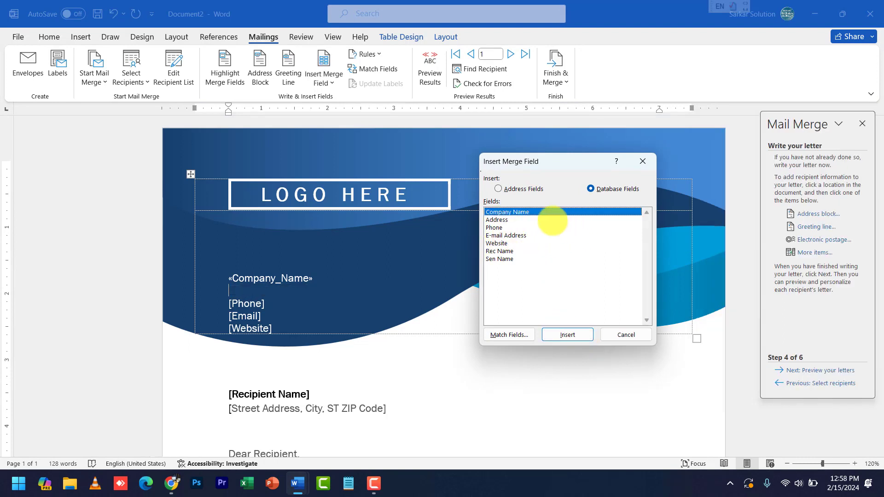
click(509, 212)
click(507, 220)
click(568, 335)
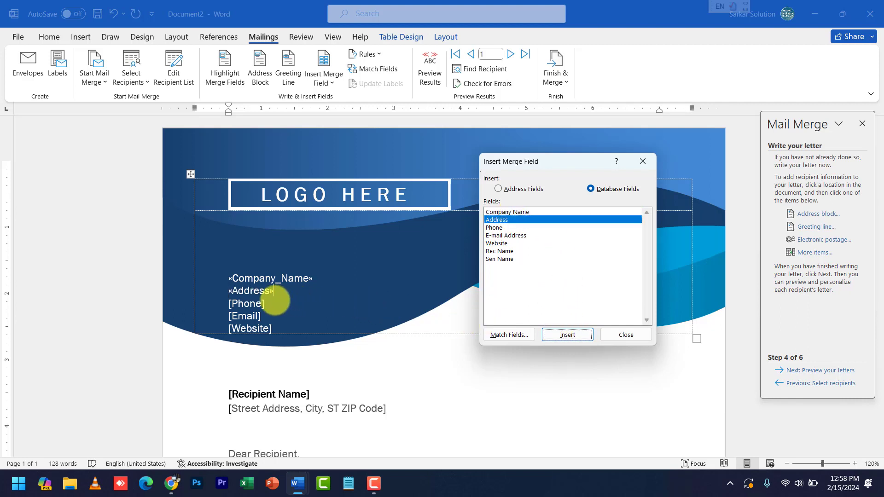
click(641, 336)
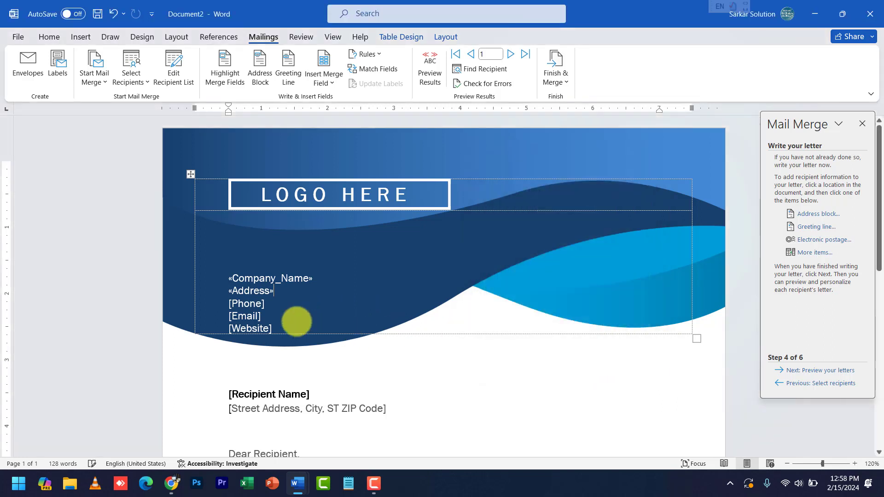
Replace [Phone] and [Email] with the Phone and E-mail Address merge fields
click(257, 307)
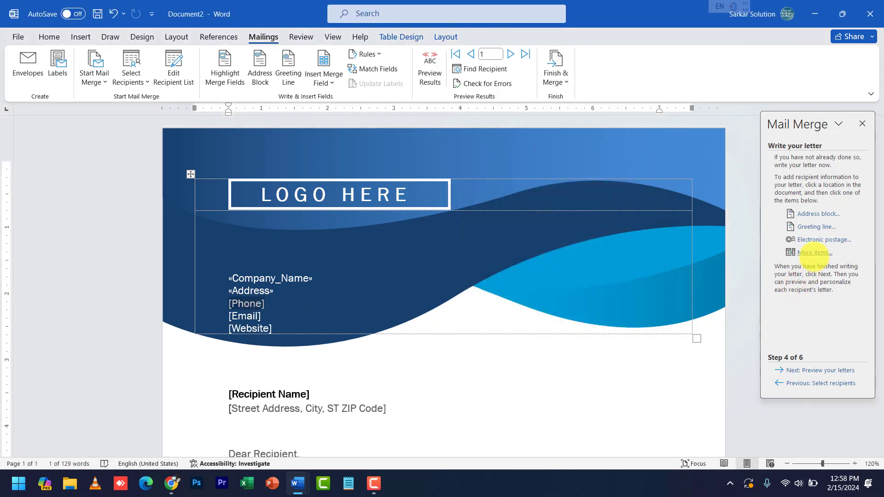
click(814, 252)
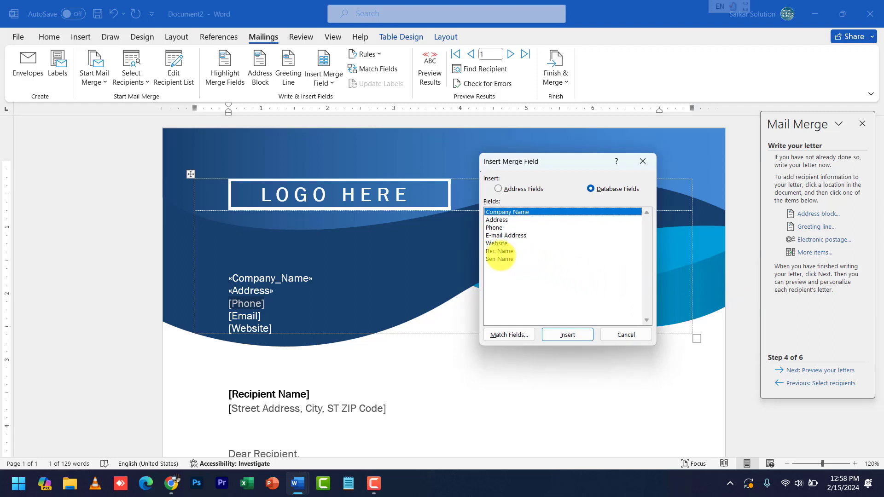
click(494, 227)
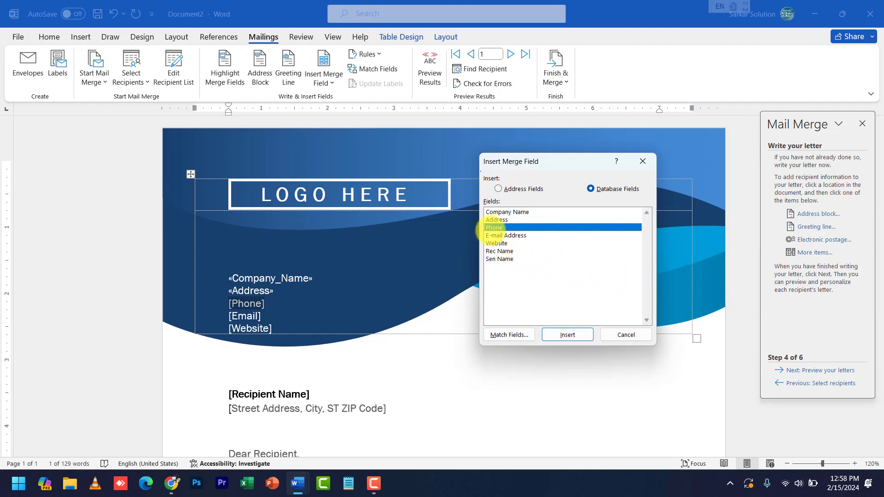
click(567, 335)
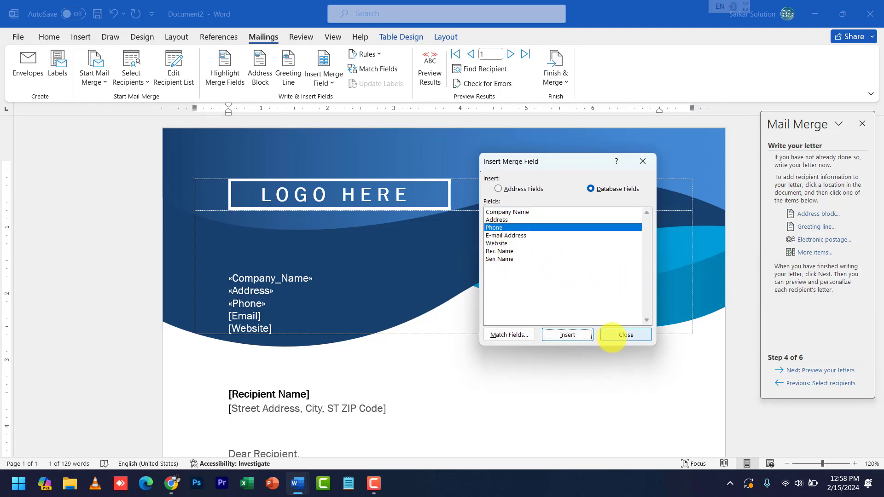
click(621, 334)
click(246, 318)
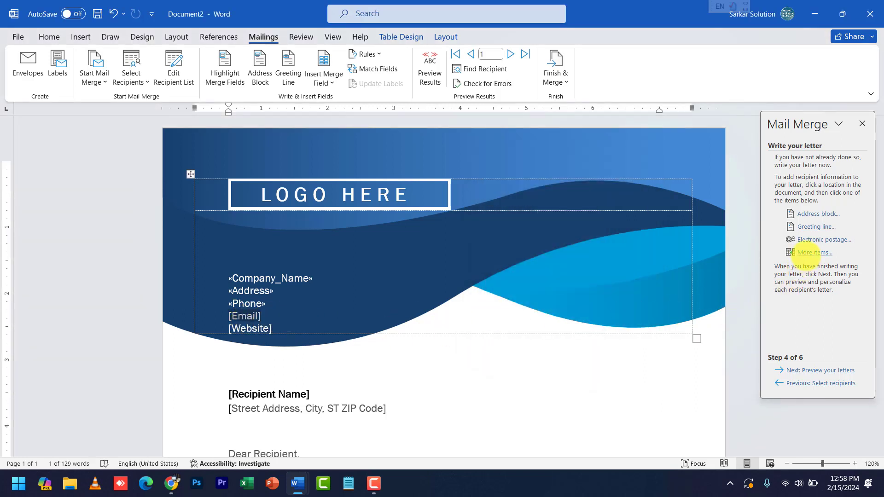
click(807, 253)
click(506, 236)
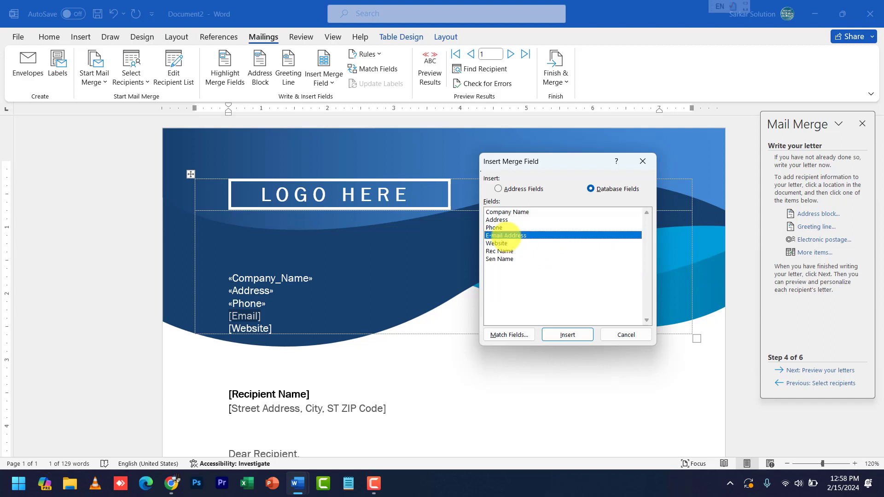
click(568, 335)
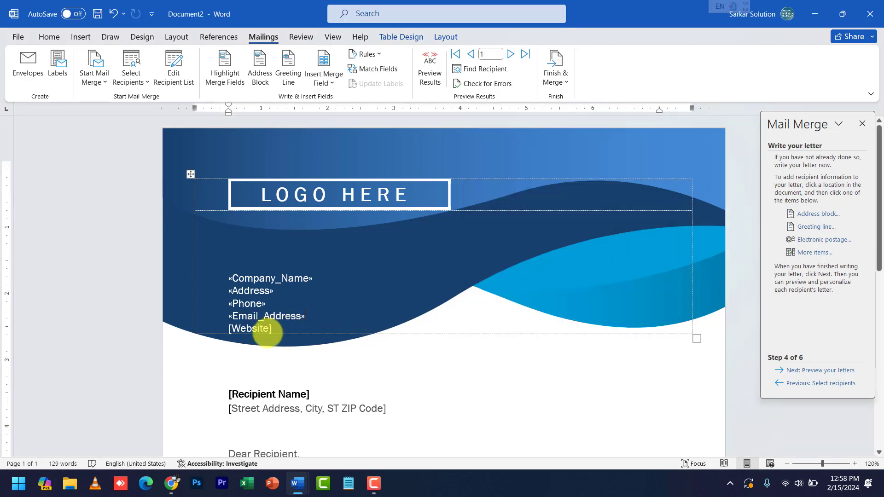
Insert the Website merge field at the [Website] placeholder
click(267, 331)
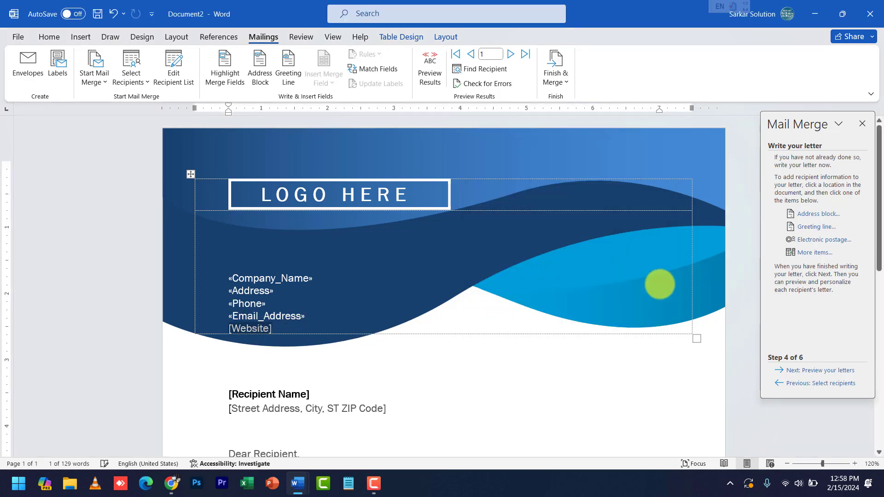
click(815, 253)
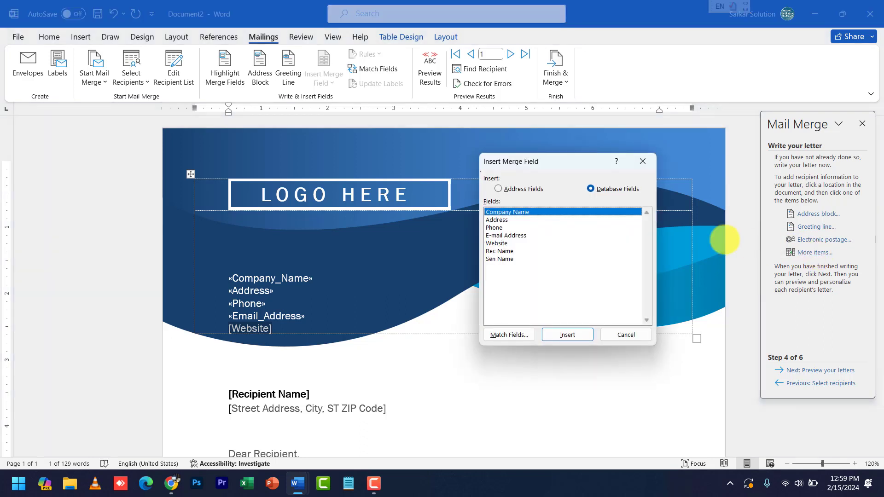
click(500, 244)
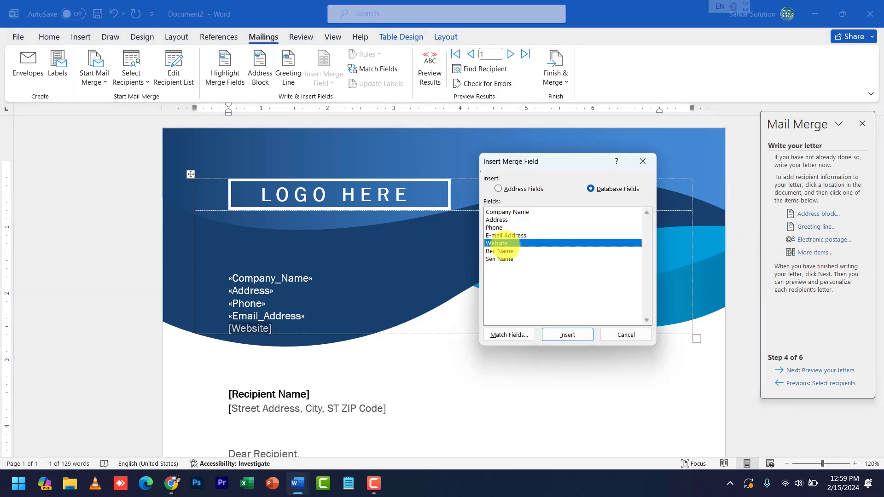
click(567, 335)
click(610, 335)
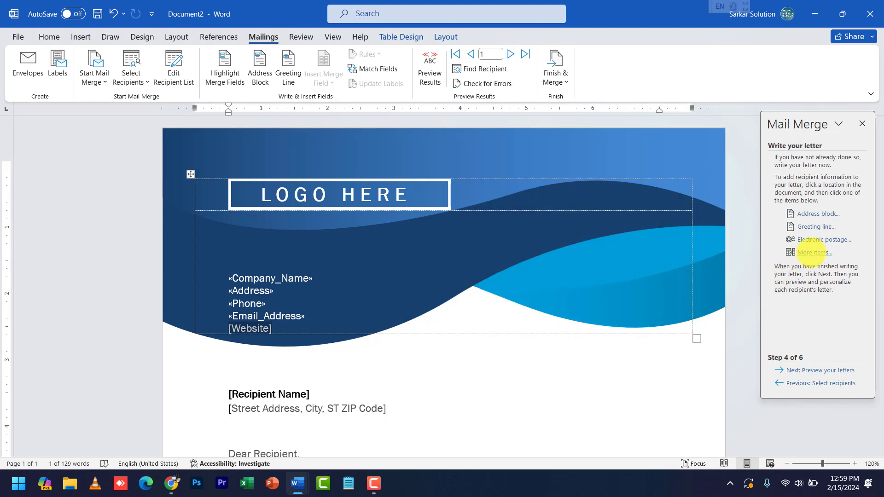
click(810, 252)
click(568, 334)
click(611, 336)
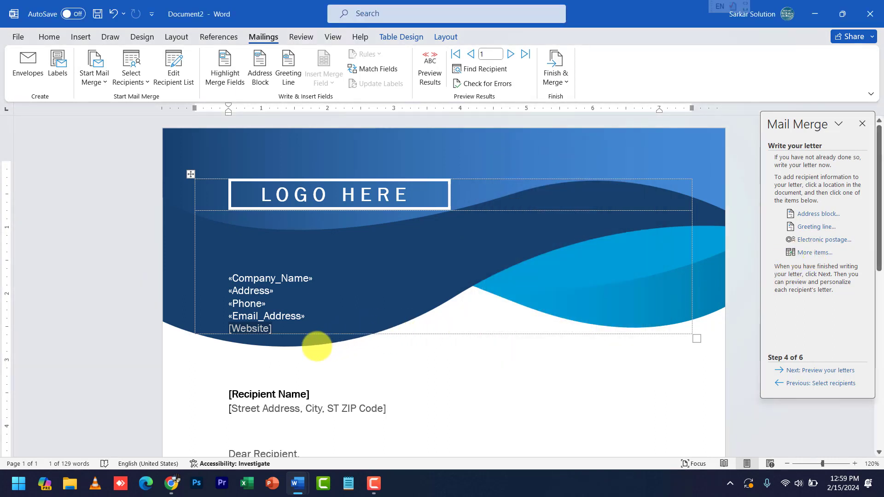
Delete the leftover [Website] placeholder text and insert the Website field again
click(309, 344)
click(284, 331)
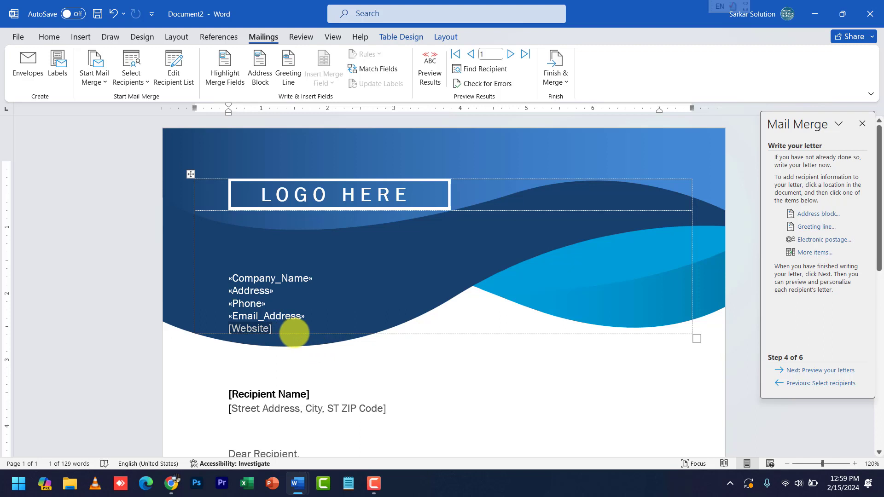
key(BackSpace)
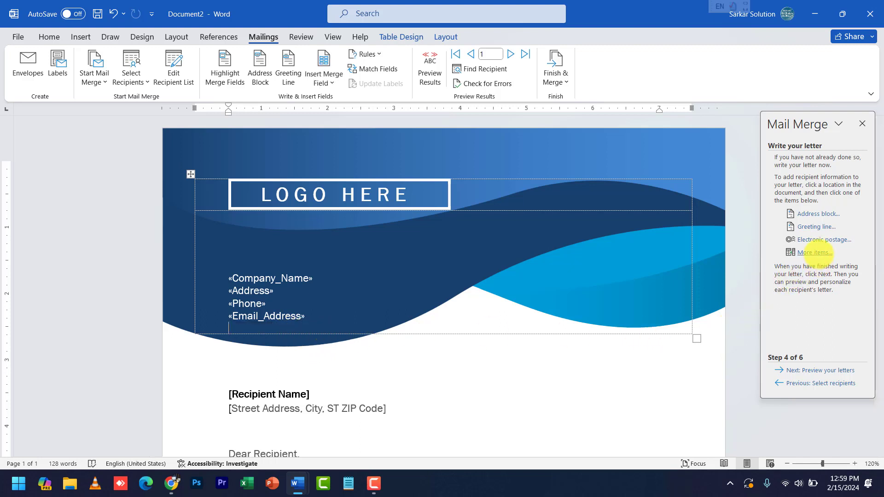
click(814, 253)
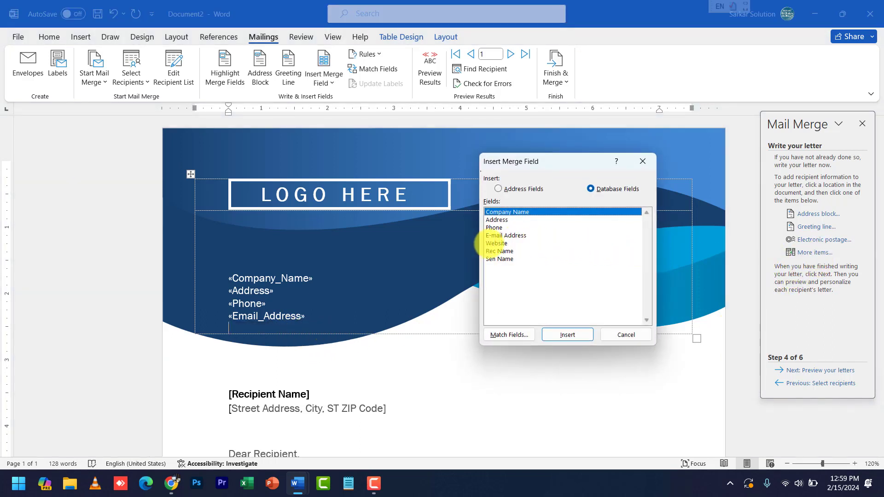
double_click(489, 243)
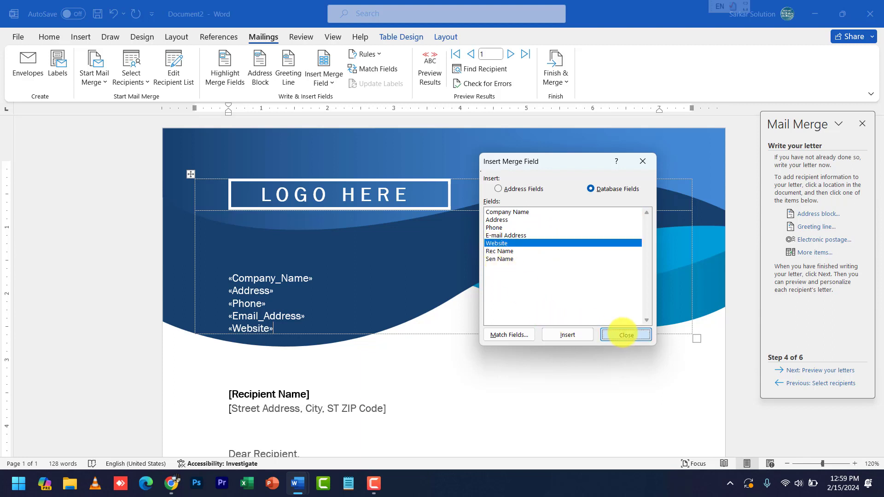
click(626, 335)
scroll(179, 397, down, 3)
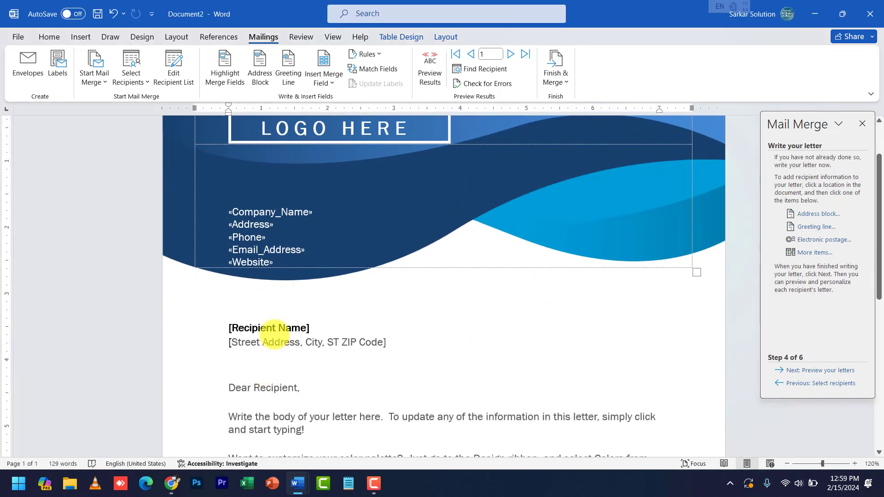
Replace the [Recipient Name] placeholder with the «Rec_Name» merge field
click(272, 328)
click(815, 253)
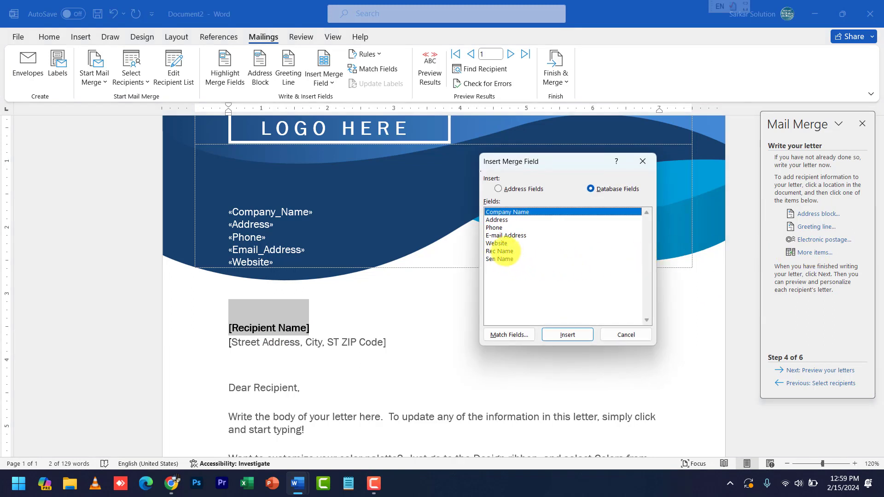
click(506, 251)
click(568, 336)
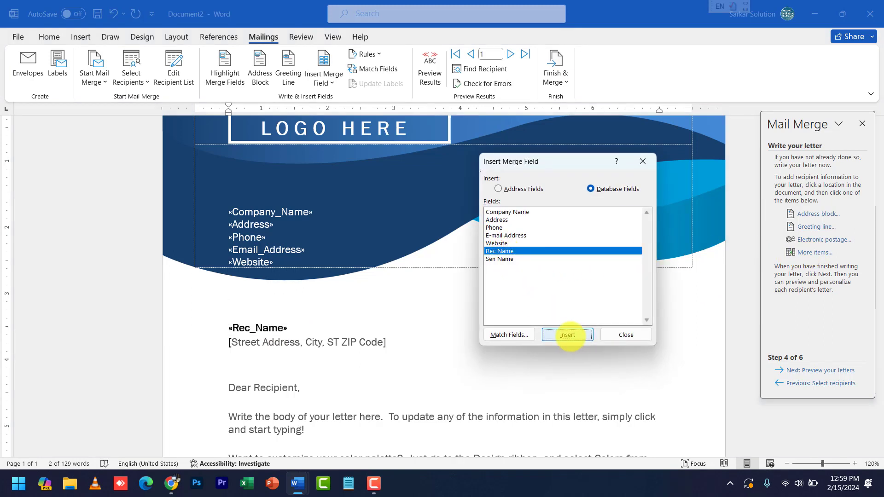
click(619, 335)
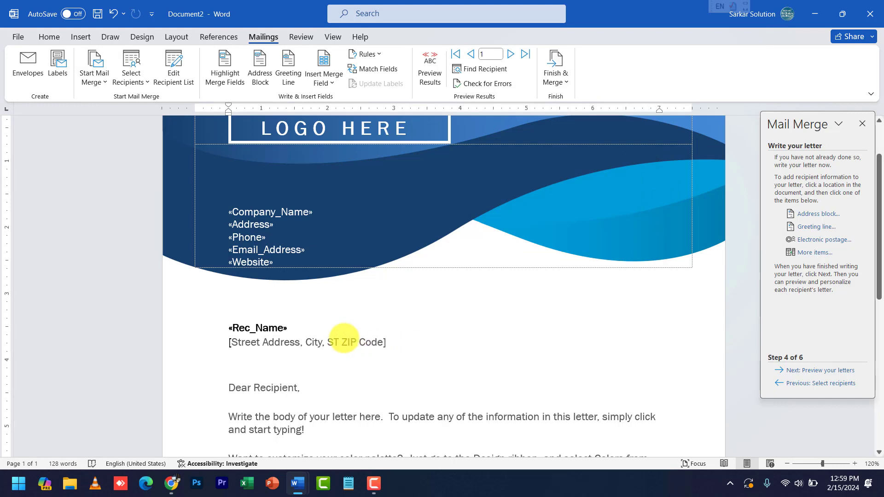
Delete the recipient street-address placeholder and insert the «Address» field under «Rec_Name»
click(344, 341)
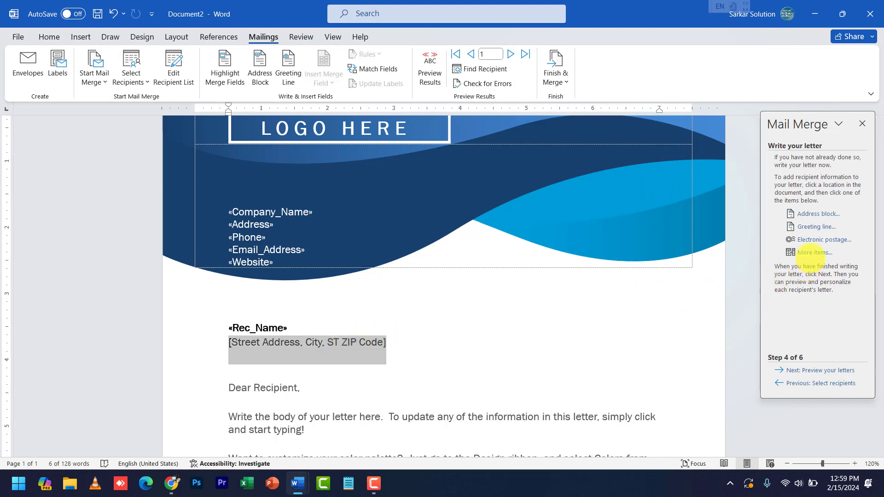
click(814, 253)
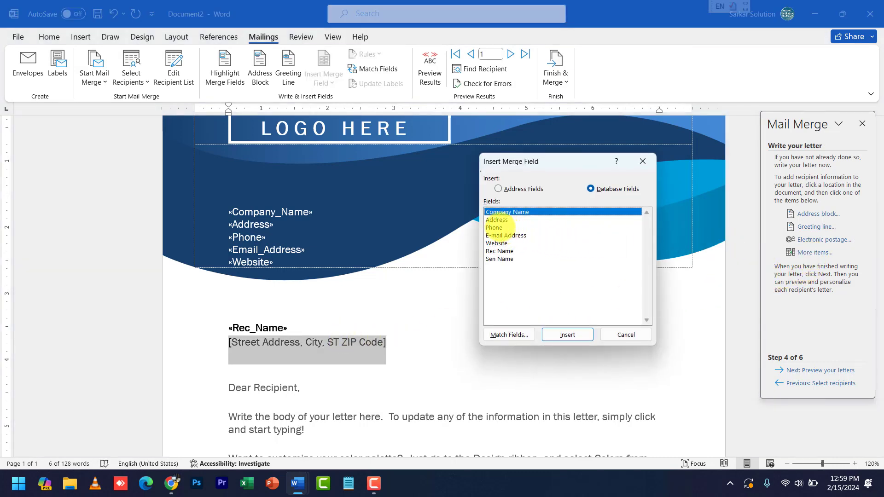
click(499, 220)
click(567, 336)
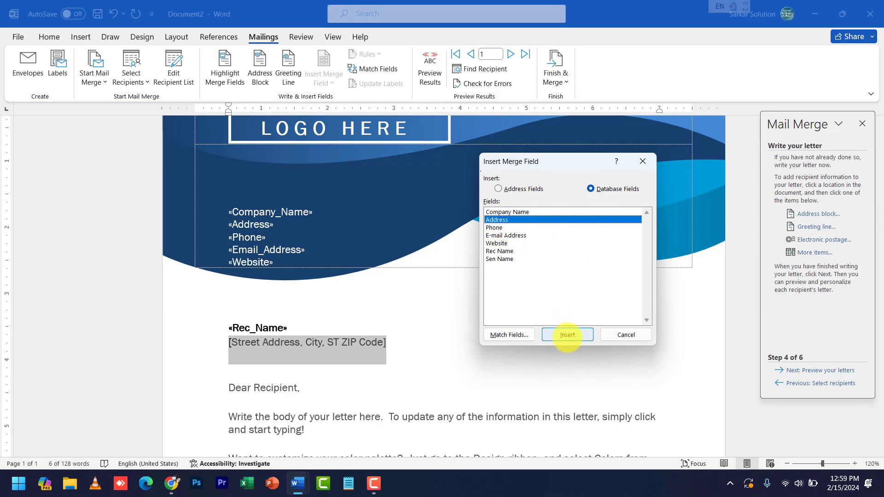
click(618, 335)
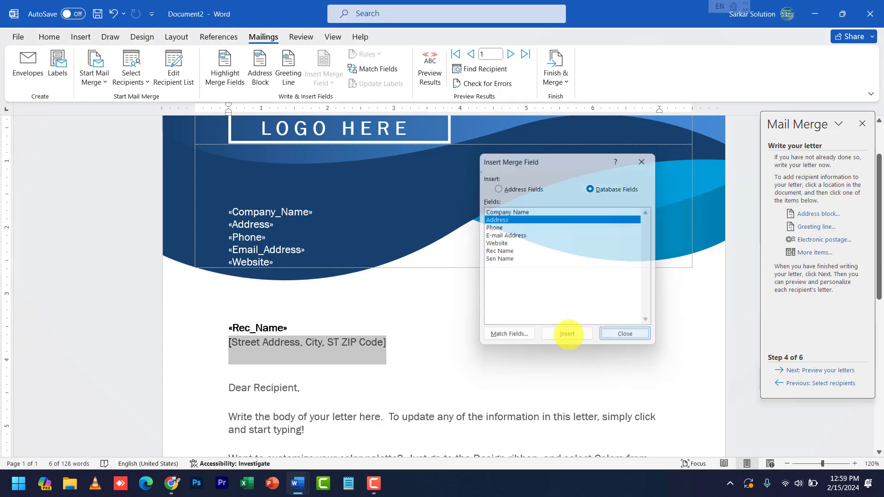
click(388, 342)
key(BackSpace)
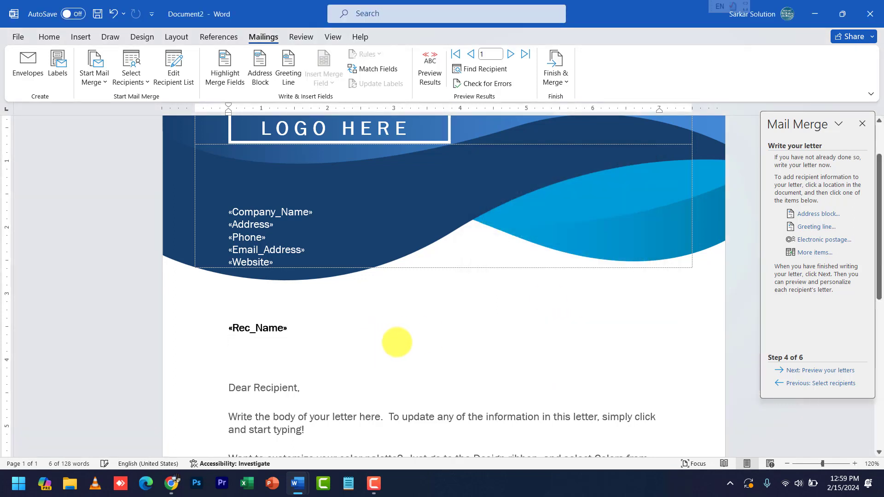
click(802, 254)
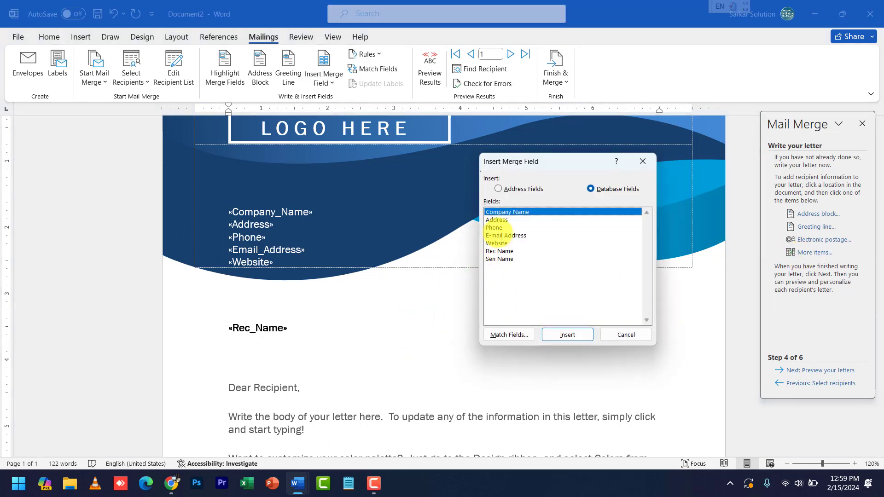
double_click(497, 220)
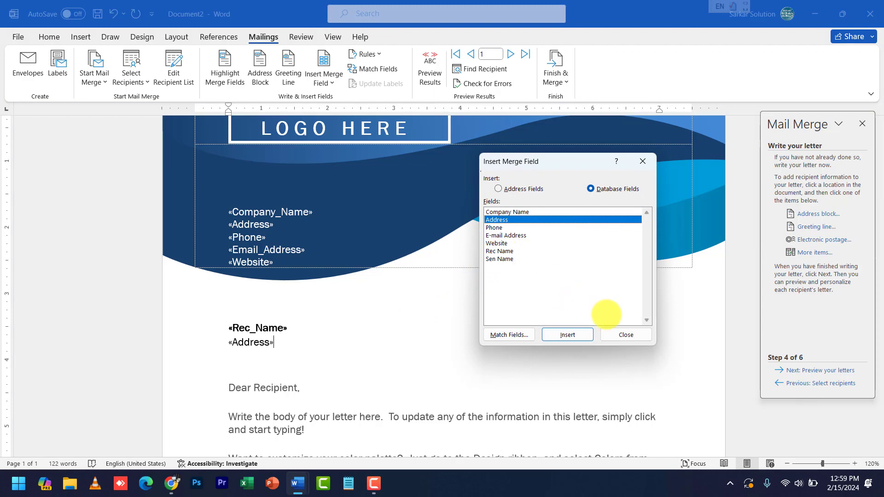
click(623, 335)
Swap Name Here in the signature for «Sen_Name» and delete the Your Title text
scroll(458, 357, down, 3)
scroll(417, 358, down, 3)
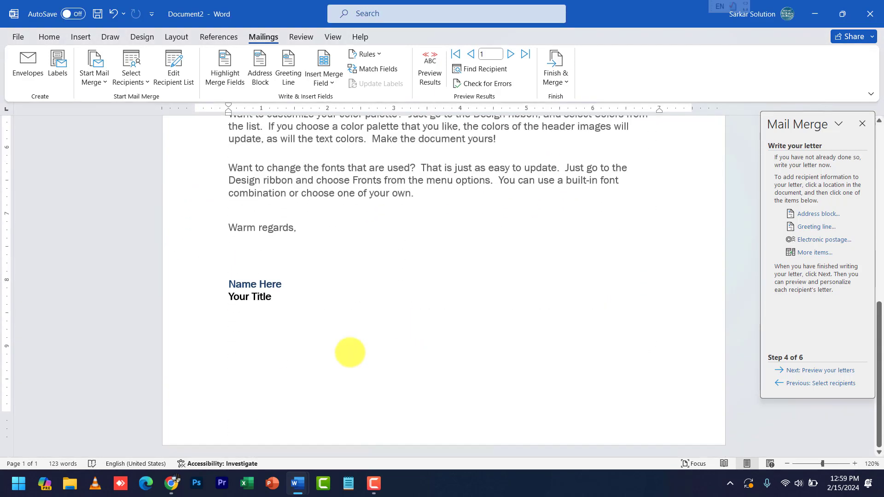
triple_click(245, 282)
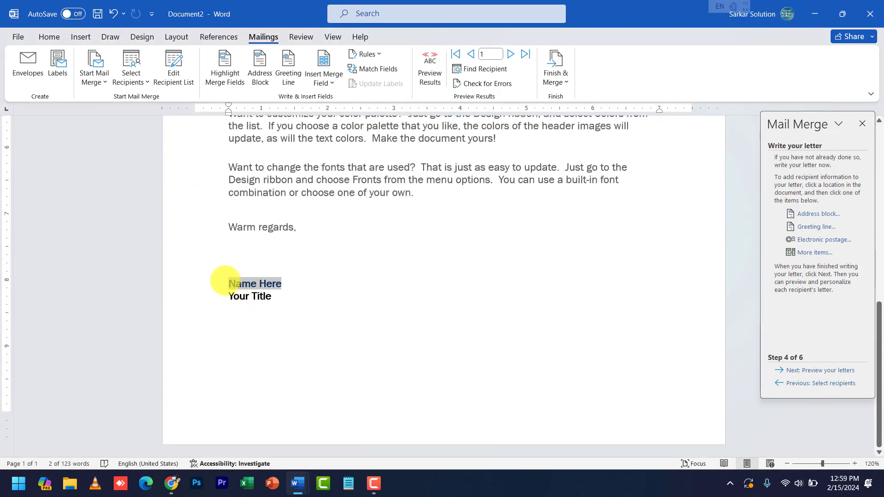
click(815, 253)
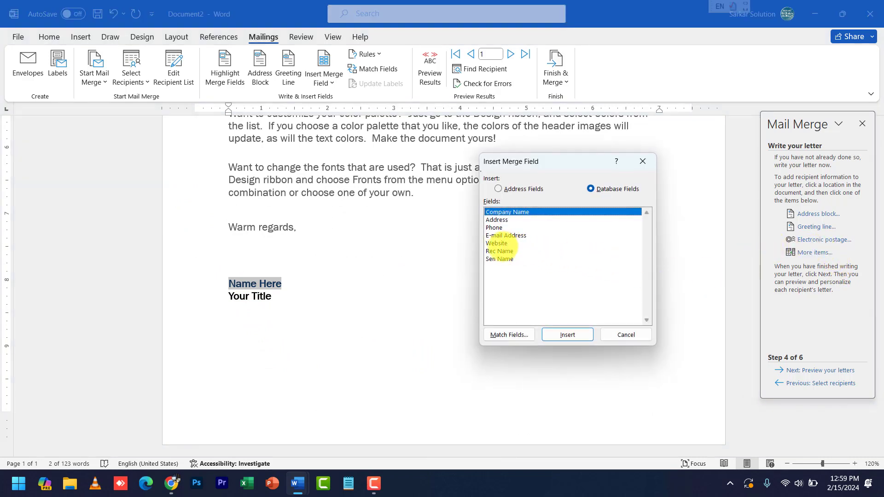
click(500, 259)
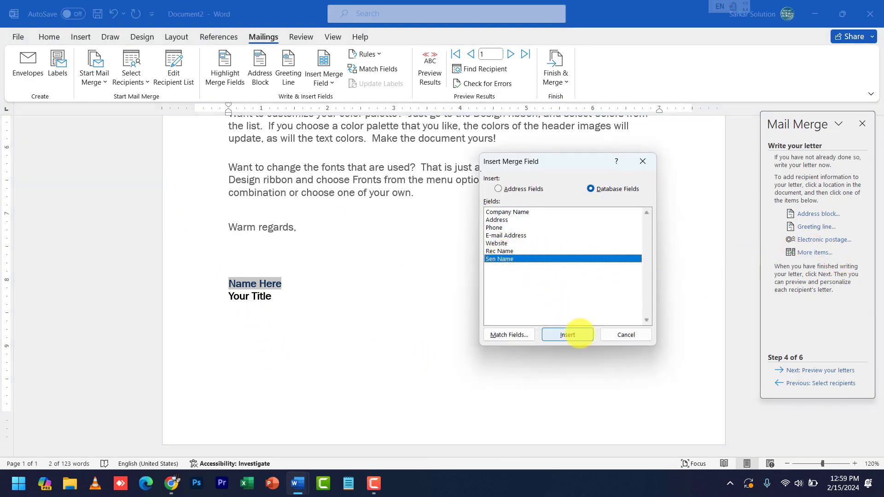
click(574, 334)
click(609, 335)
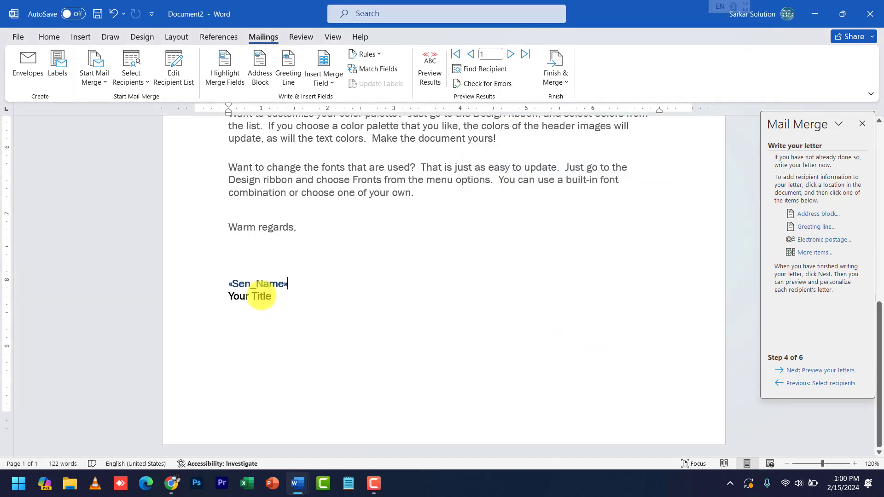
click(261, 295)
key(BackSpace)
key(BackSpace)
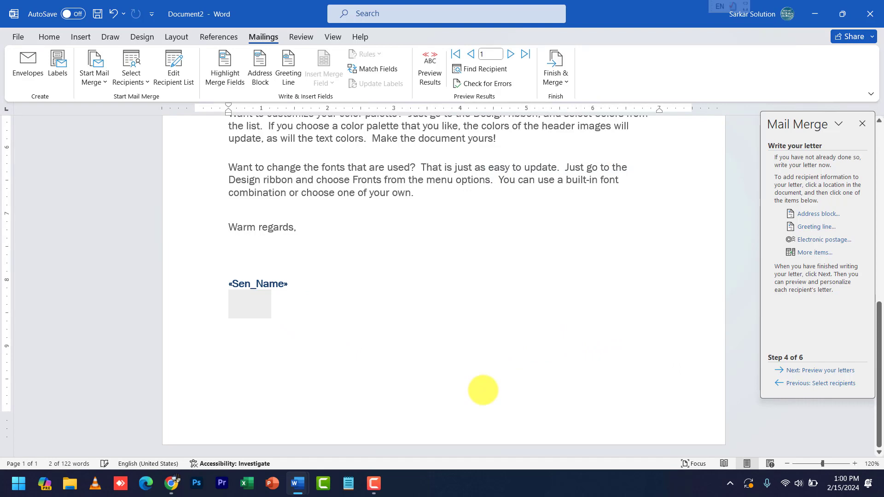
Go to Preview your letters, view the next recipient, then return to the first
scroll(475, 360, up, 8)
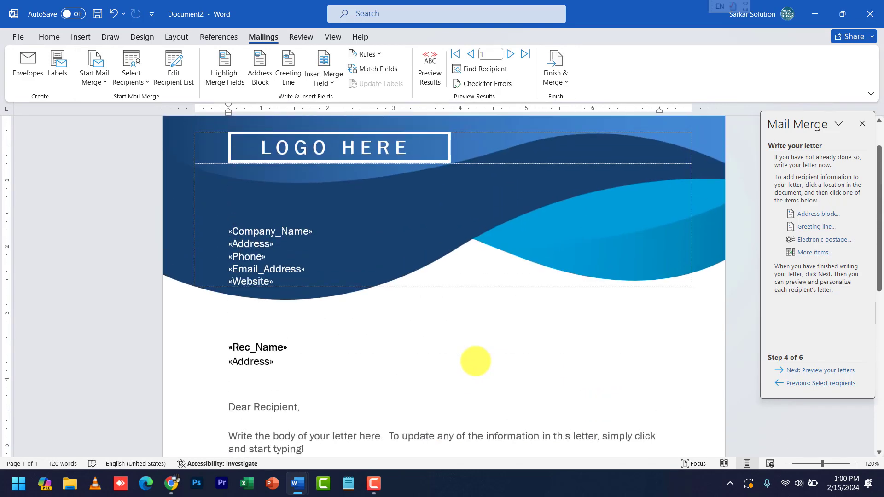
scroll(475, 360, down, 3)
scroll(352, 293, up, 1)
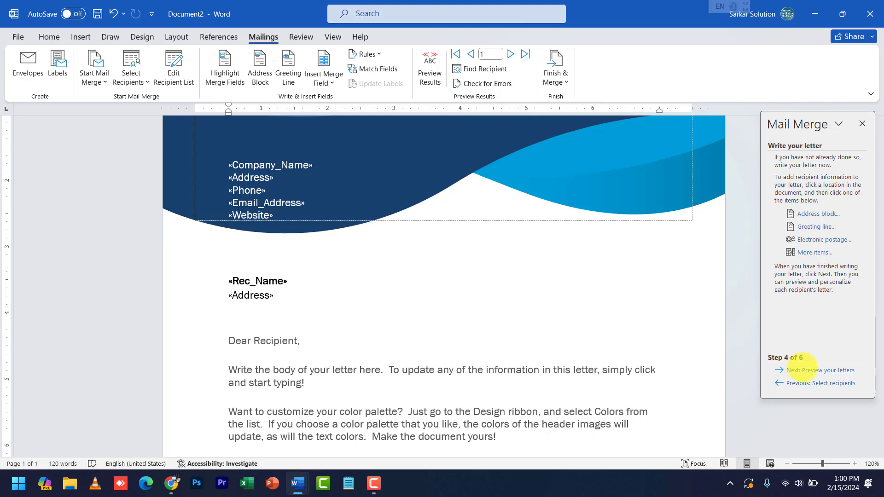
click(804, 369)
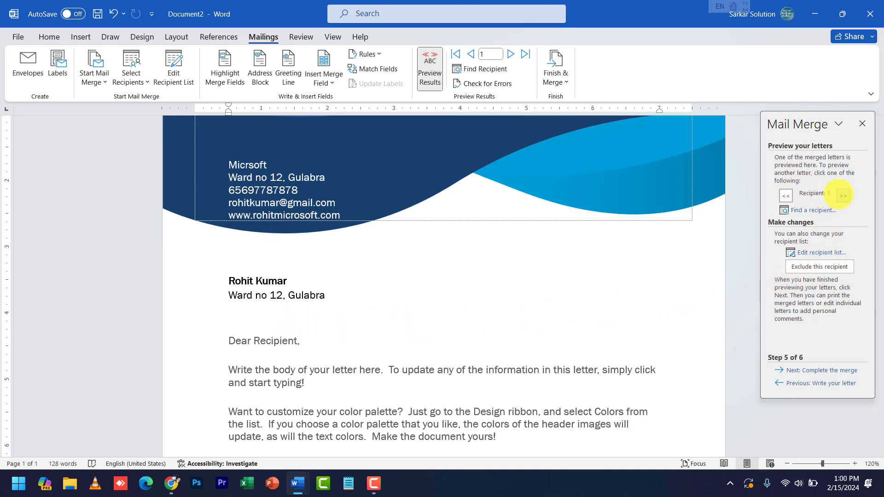
click(843, 195)
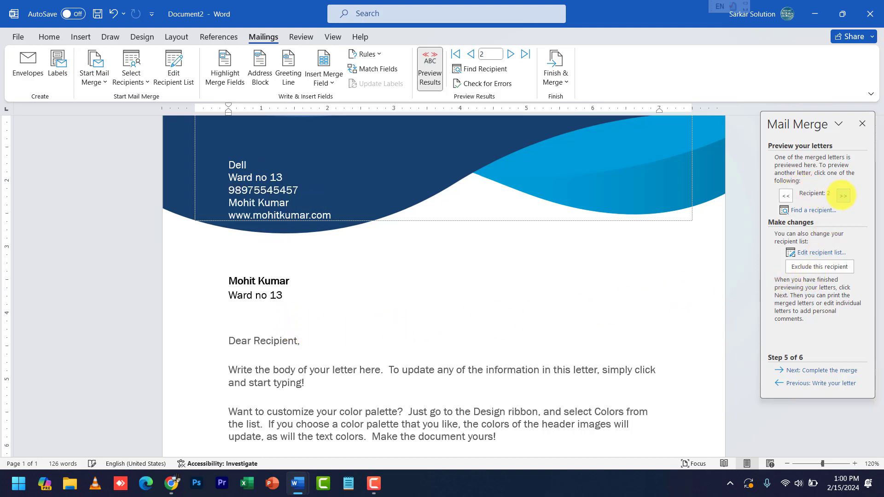
click(786, 196)
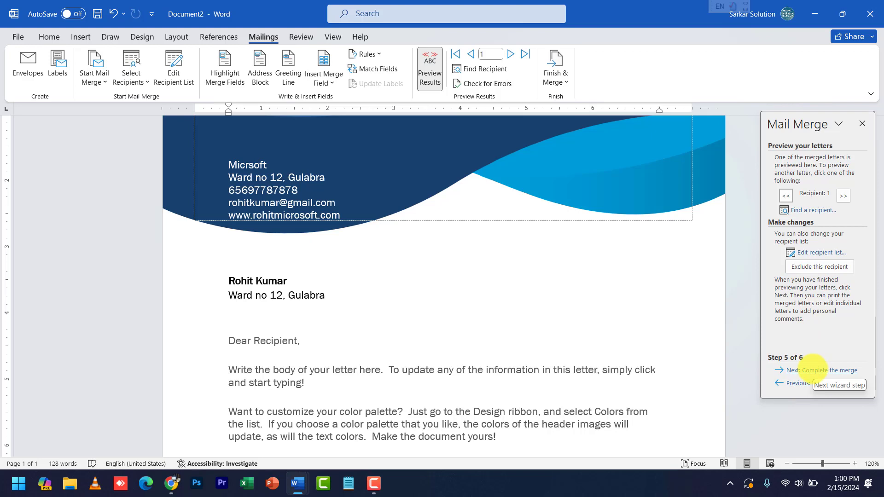
Complete the merge by editing individual letters, merging All records into Letters1
click(813, 371)
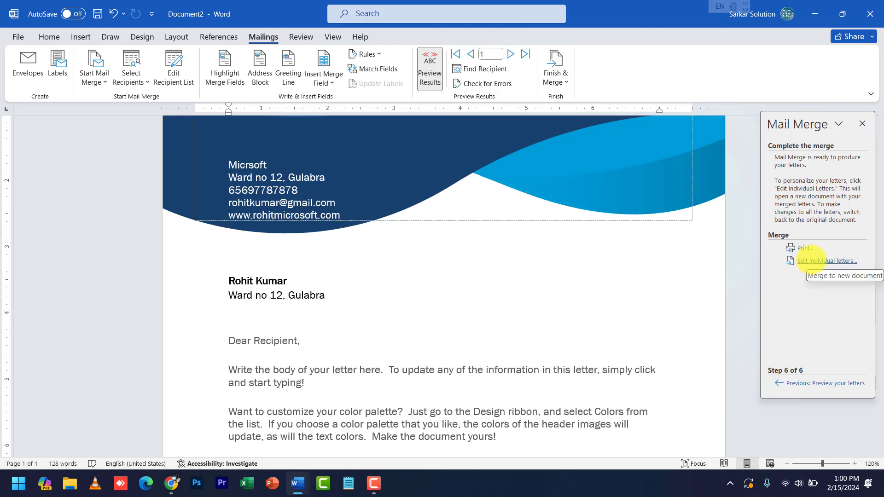
click(817, 261)
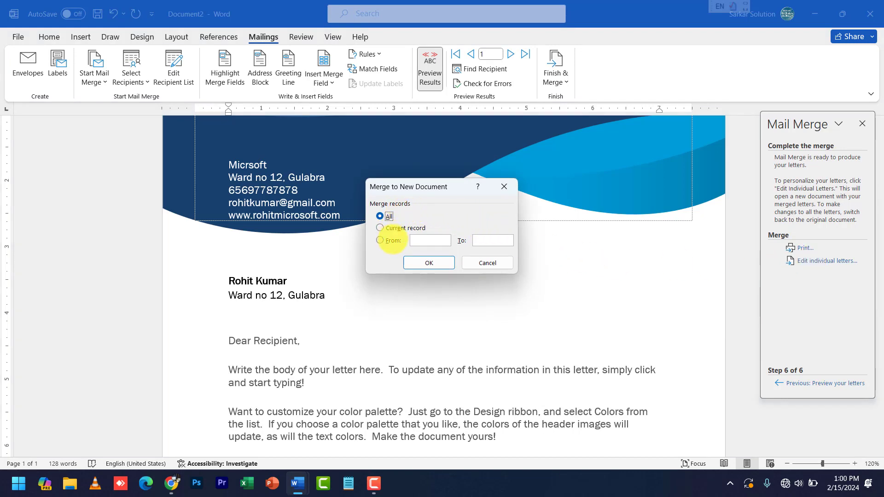
click(431, 262)
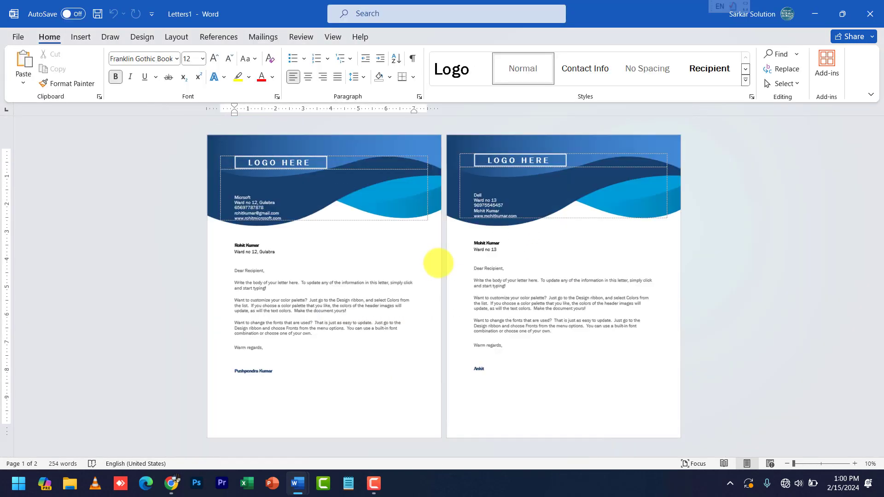
scroll(438, 263, down, 4)
scroll(439, 268, up, 6)
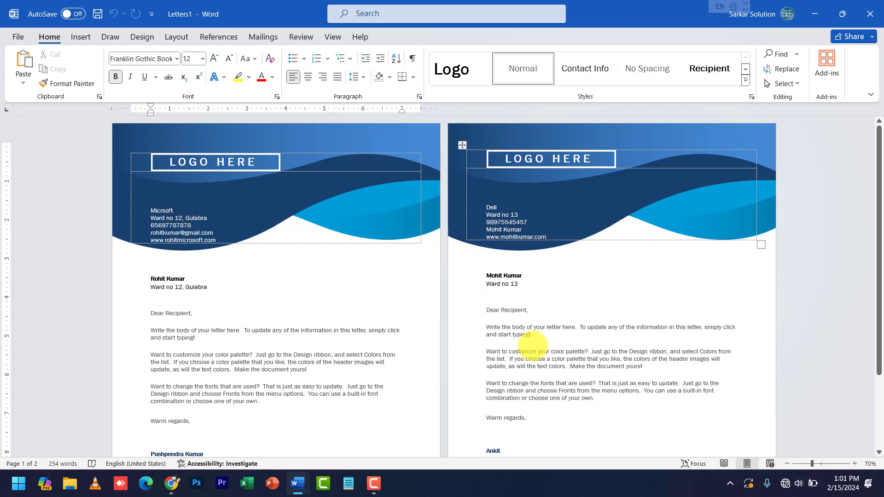
scroll(533, 345, down, 3)
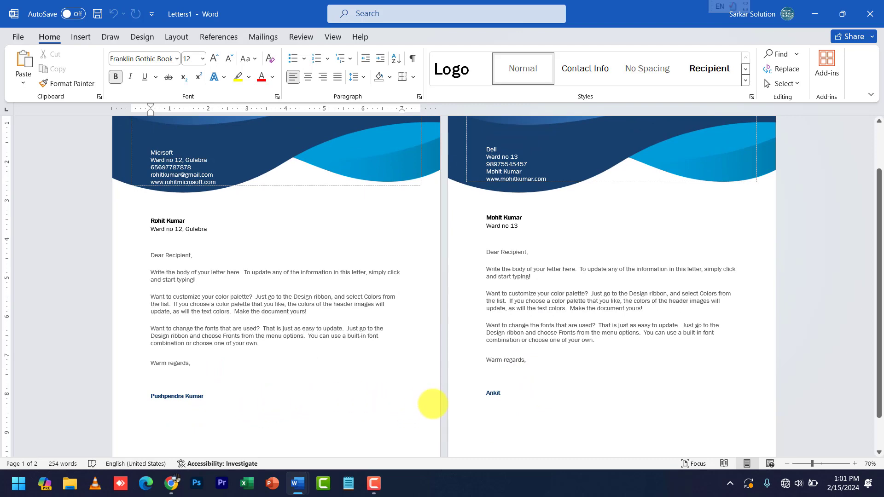
ctrl+scroll(530, 322, up, 2)
ctrl+scroll(532, 350, down, 1)
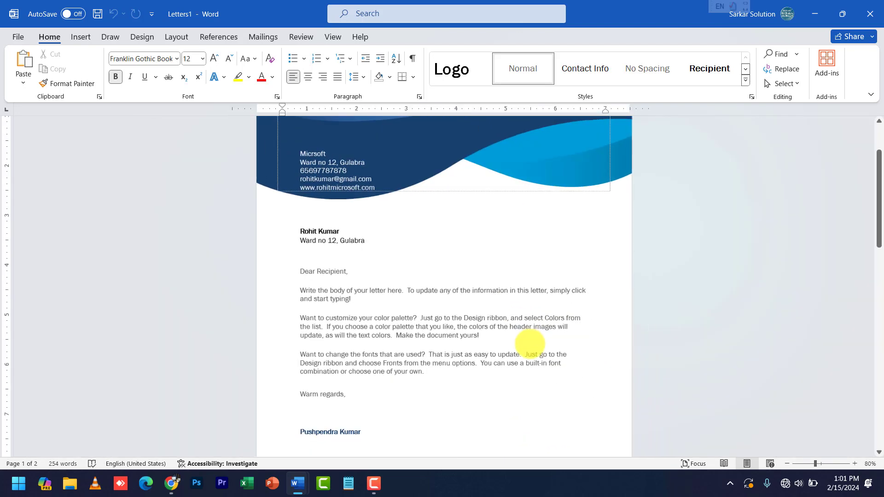
scroll(483, 378, down, 1)
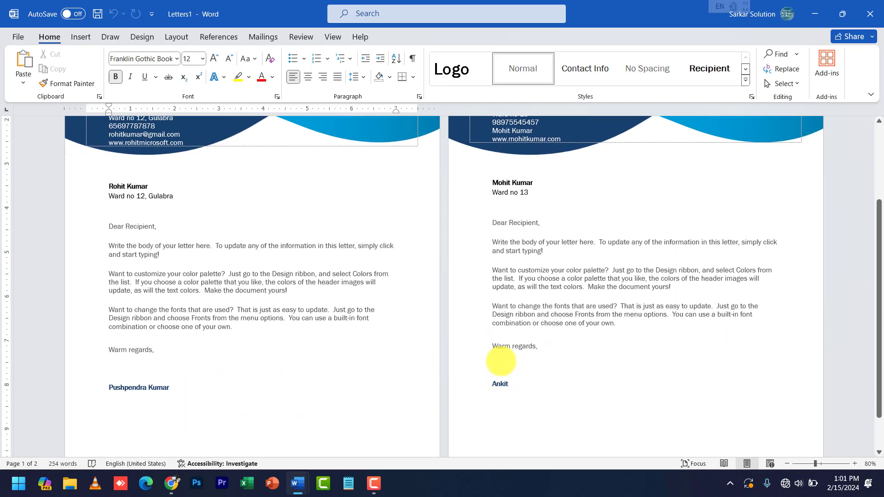
scroll(460, 331, up, 2)
scroll(341, 252, up, 1)
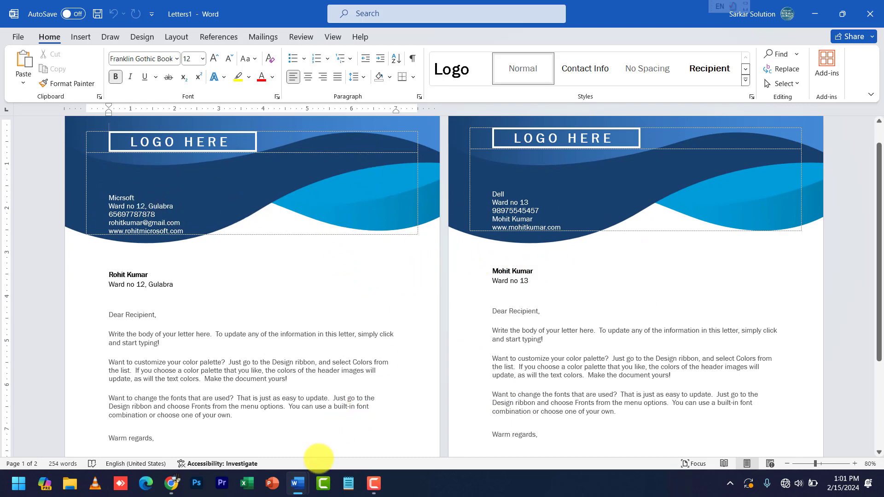
mouse_move(300, 481)
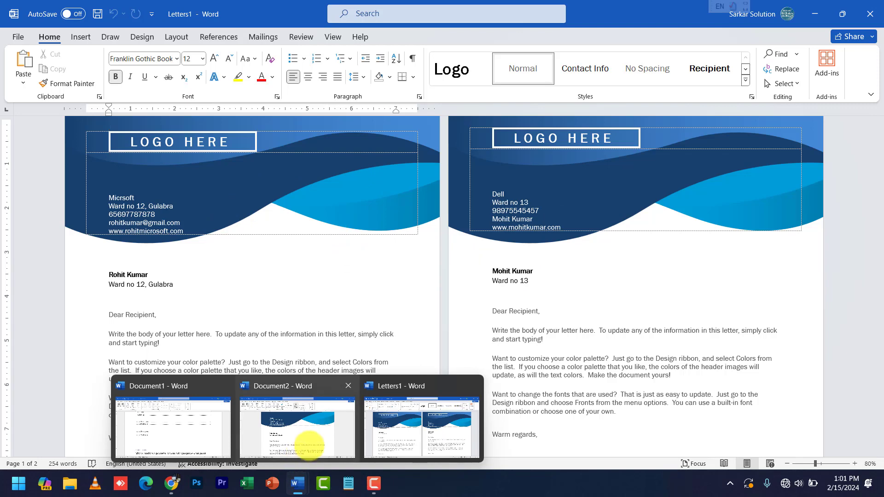
Close the merged Letters1 document without saving and return to Document2
click(307, 438)
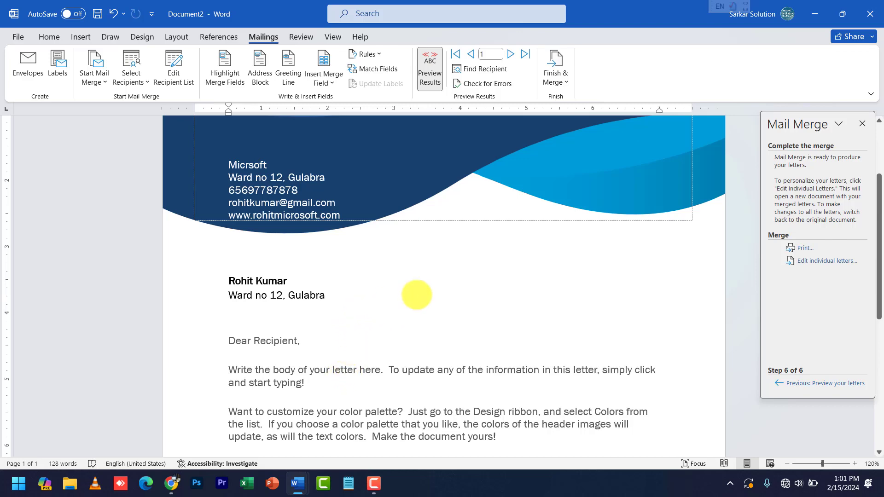
mouse_move(317, 473)
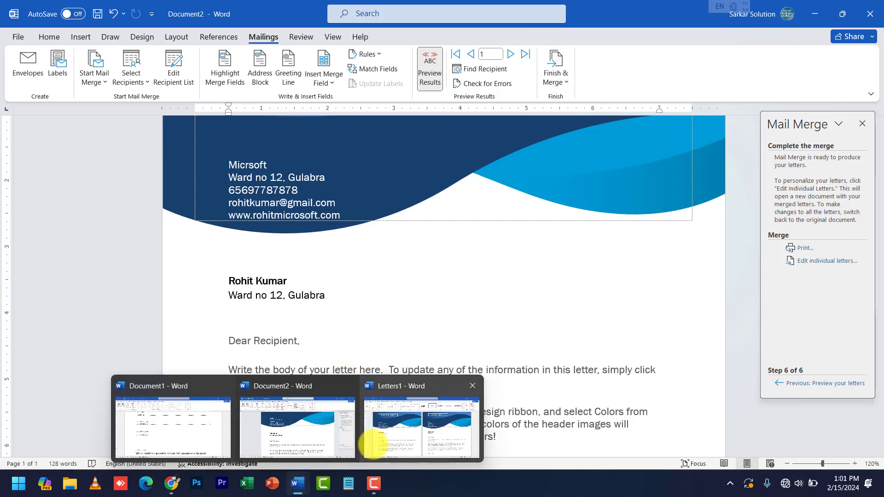
click(369, 440)
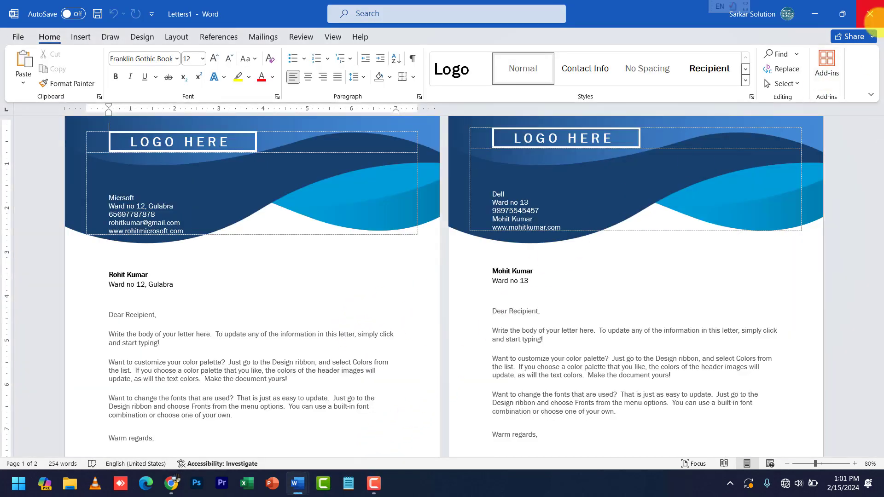
click(870, 13)
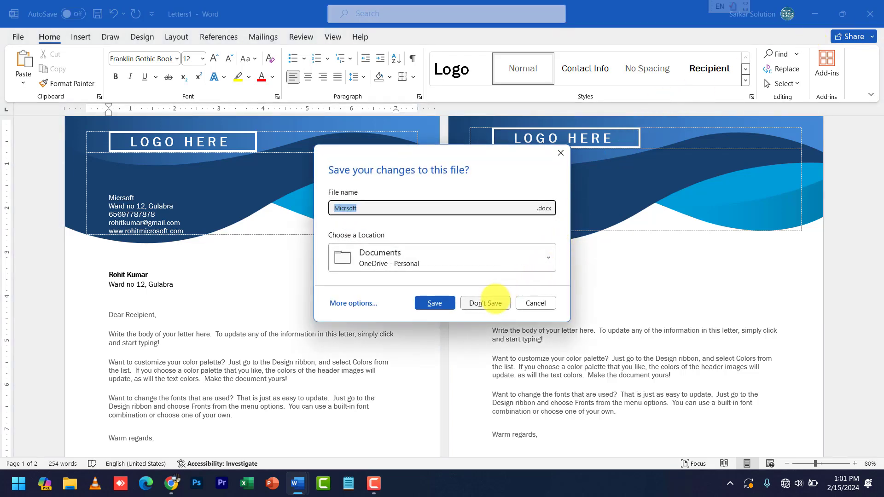
click(486, 304)
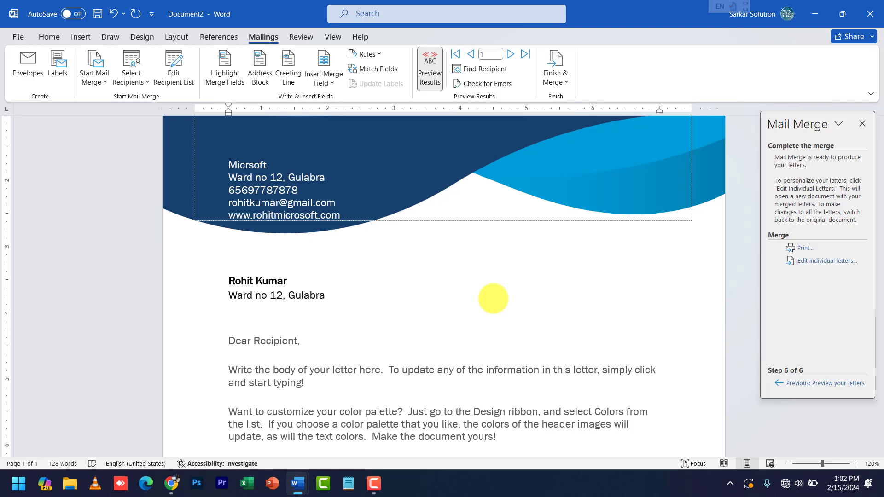
scroll(416, 291, up, 2)
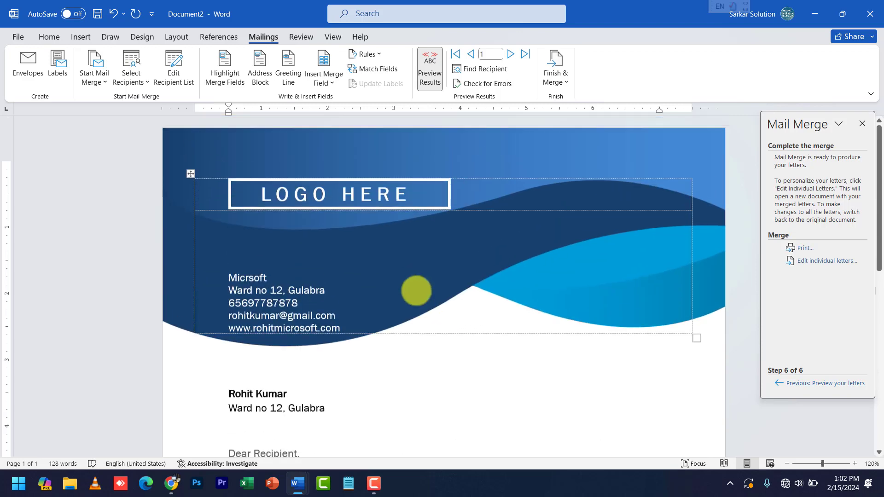